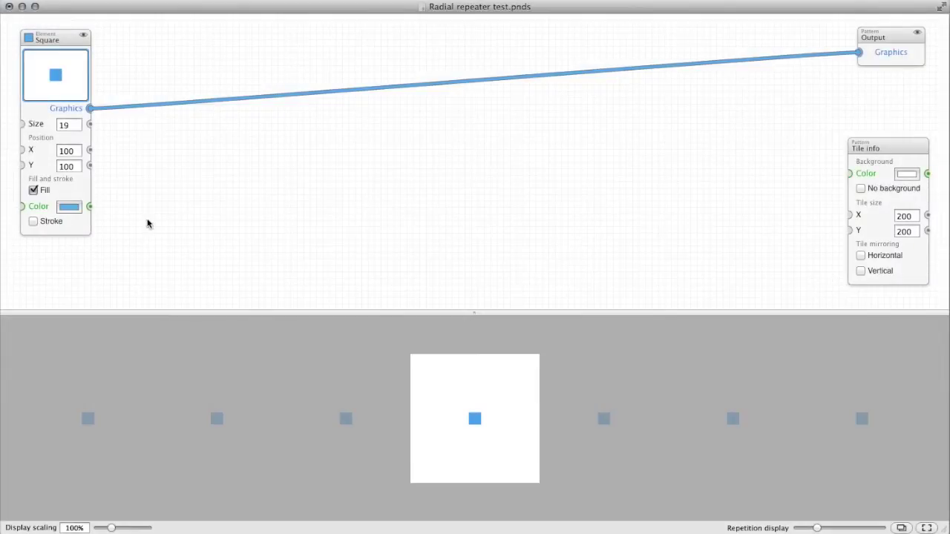
- Enlarge the blue square to size 19.6, keeping it centred at 100, 100
click(55, 45)
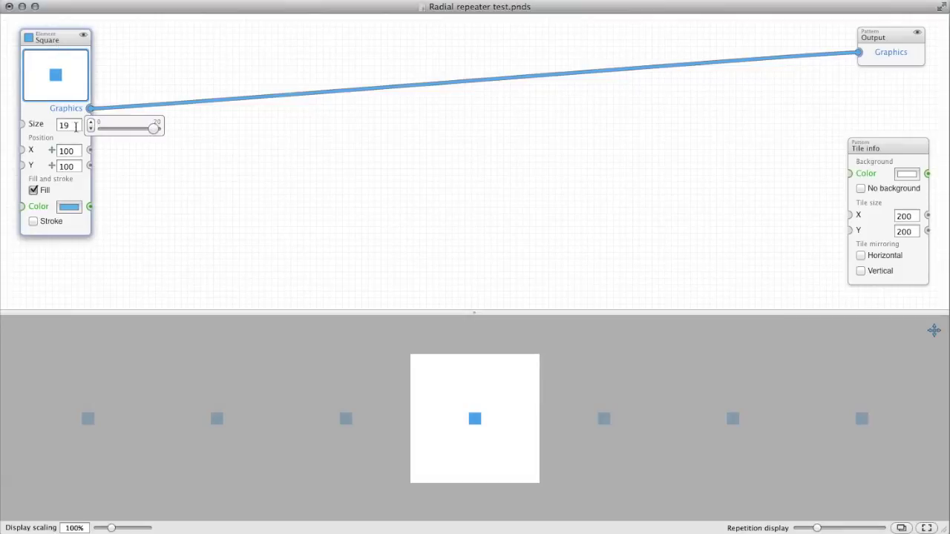
mouse_move(154, 132)
mouse_down()
mouse_move(119, 131)
mouse_move(155, 135)
mouse_up()
mouse_move(463, 407)
mouse_down()
mouse_move(455, 423)
mouse_move(468, 386)
mouse_move(449, 396)
mouse_move(479, 418)
mouse_move(458, 410)
mouse_up()
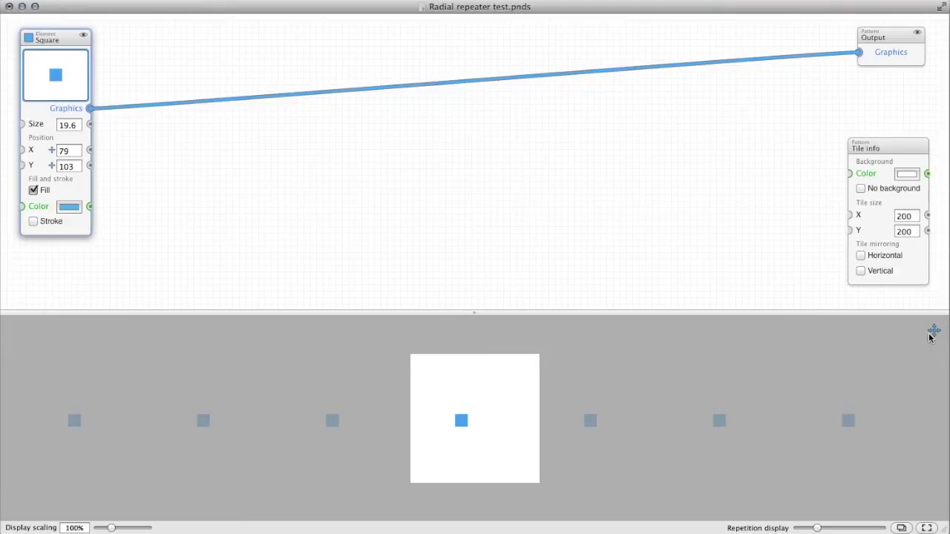
key(super+z)
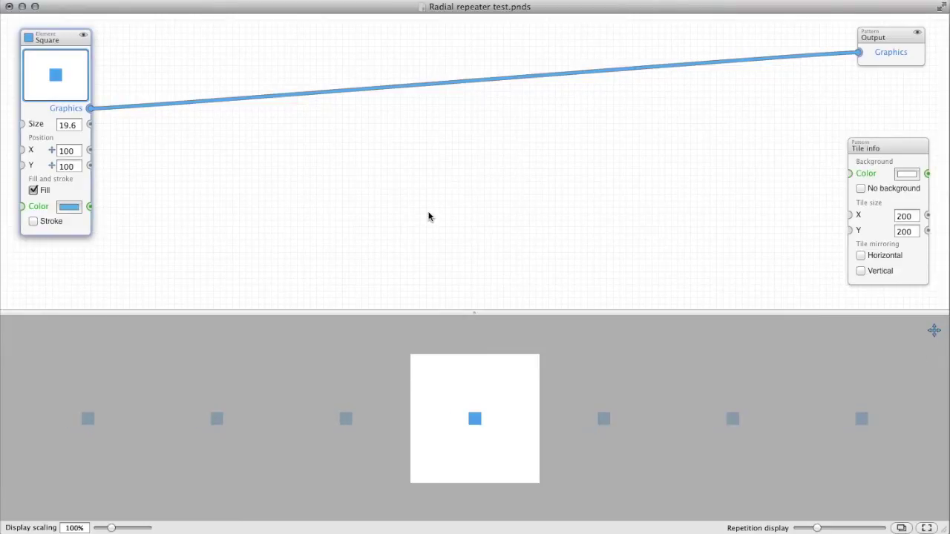
- Insert a Radial repeater after the square and set its radius to 46
right_click(311, 95)
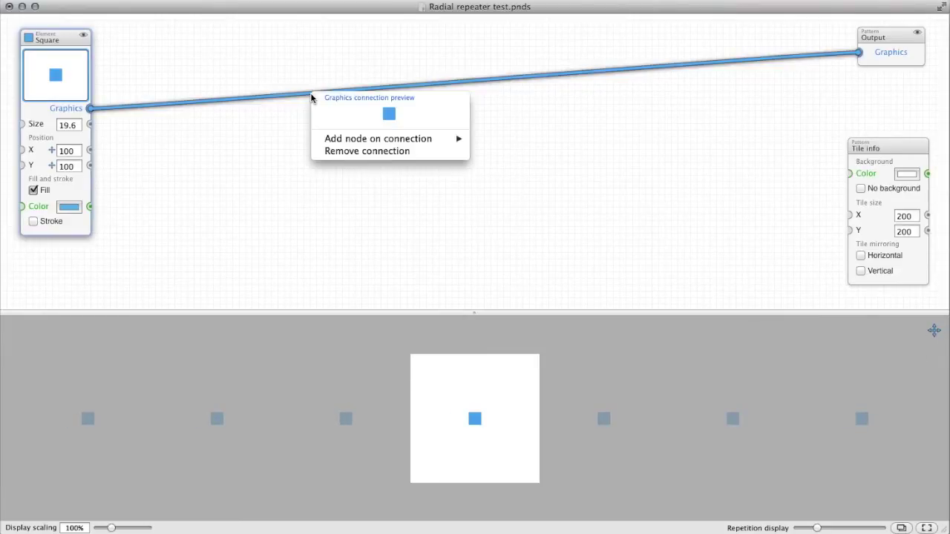
mouse_move(505, 151)
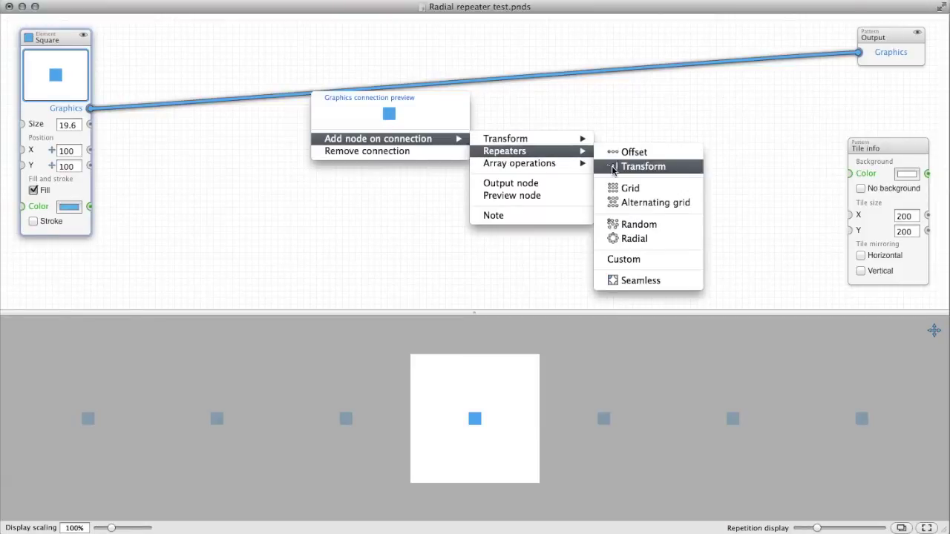
click(625, 240)
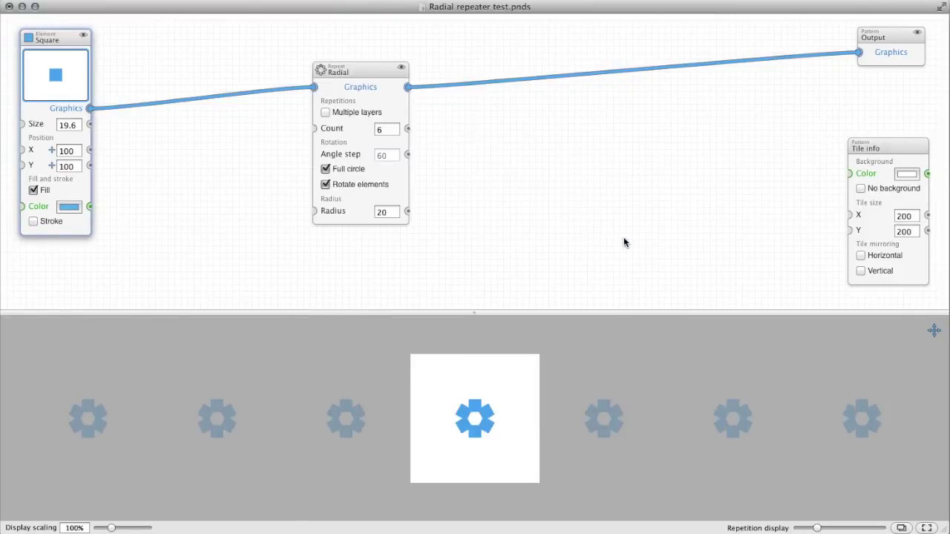
mouse_move(377, 81)
mouse_down()
mouse_move(346, 60)
mouse_move(265, 38)
mouse_up()
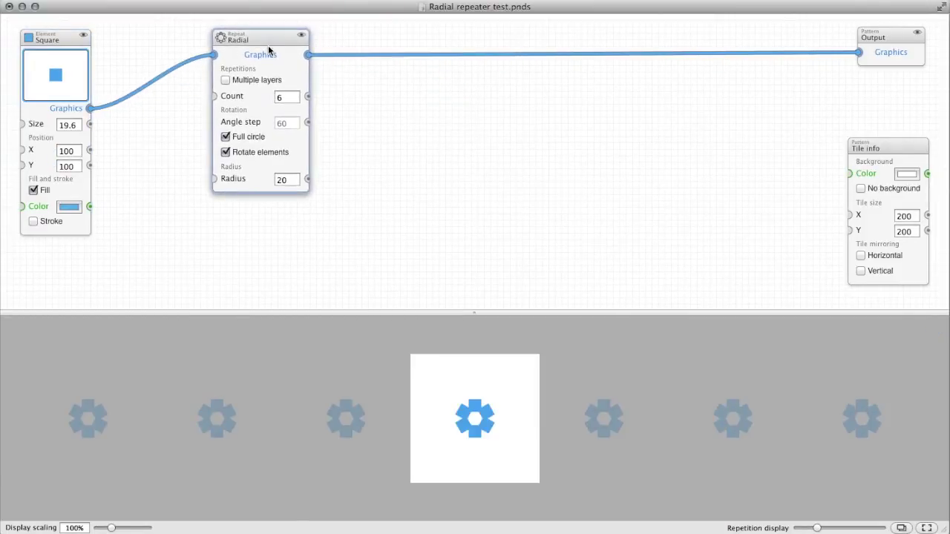
click(285, 95)
click(280, 183)
drag(329, 186, 331, 186)
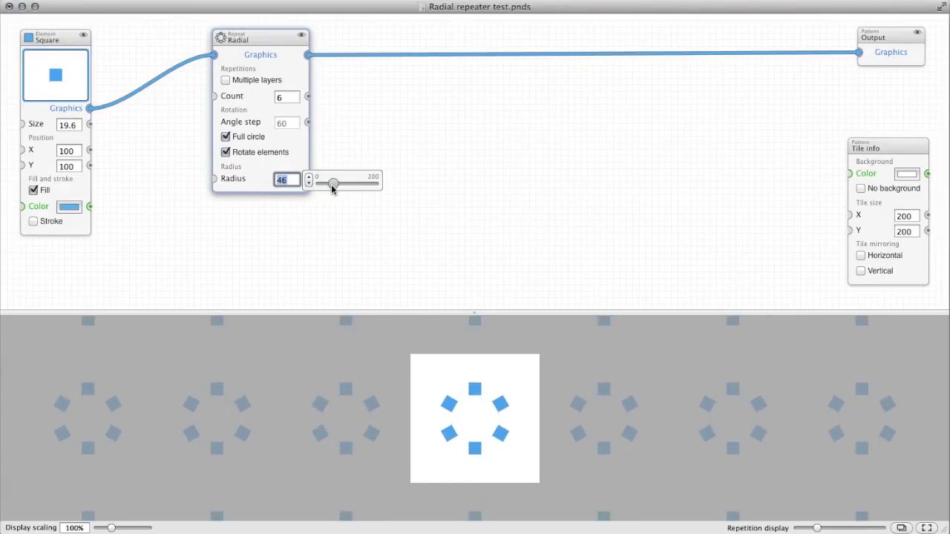
- Set the ring to 9 squares with full circle and rotation left on
click(279, 97)
click(309, 98)
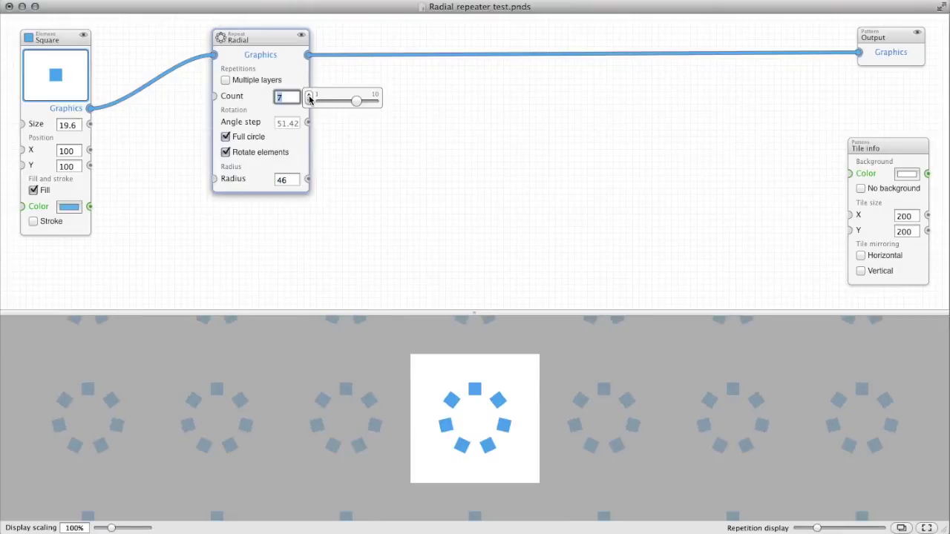
click(310, 97)
click(310, 98)
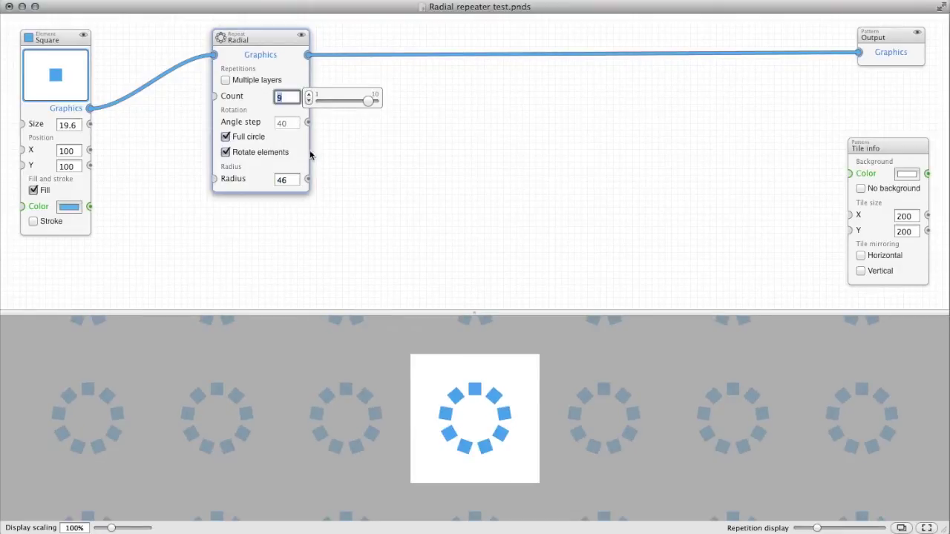
click(260, 138)
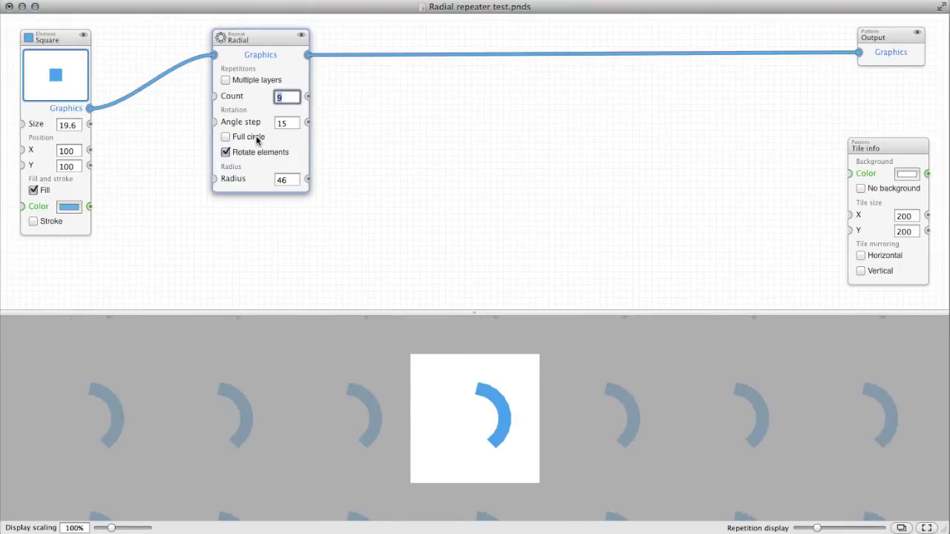
mouse_move(286, 123)
click(332, 126)
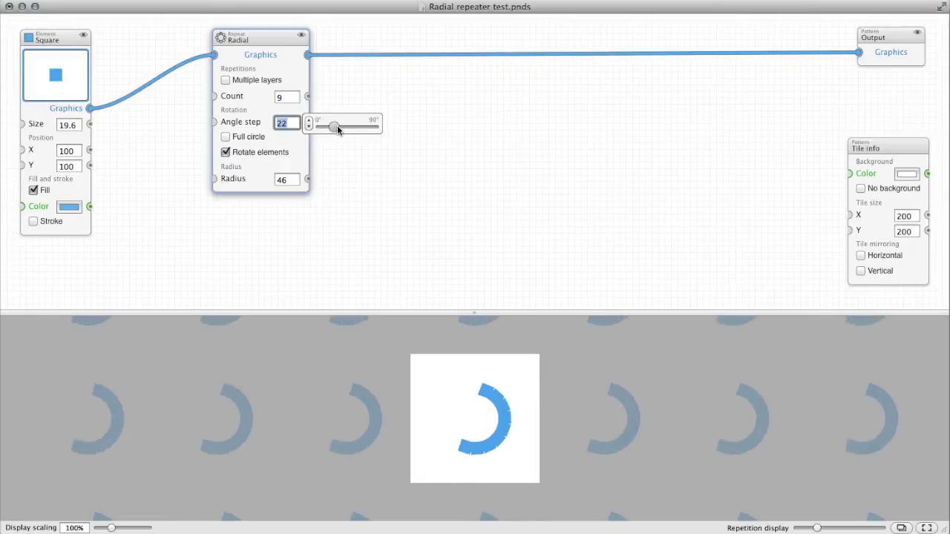
drag(336, 125, 342, 126)
click(256, 138)
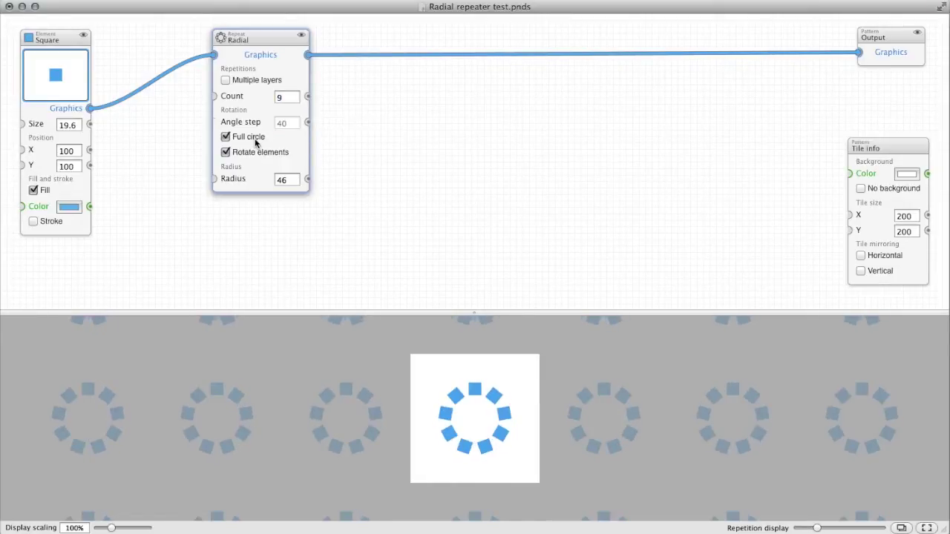
click(255, 150)
click(254, 150)
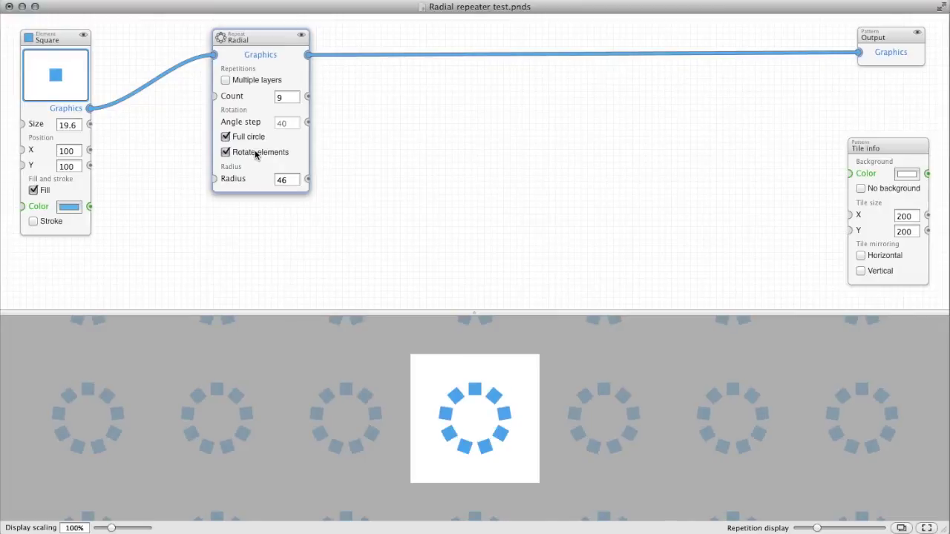
- Enable 2 radial layers with count 11, count offset 4 and radius offset 29
click(238, 84)
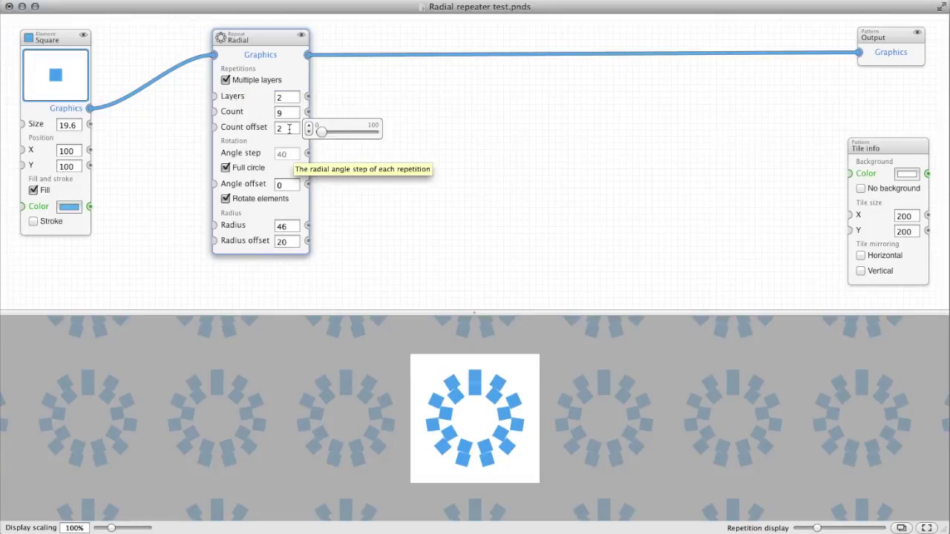
double_click(306, 134)
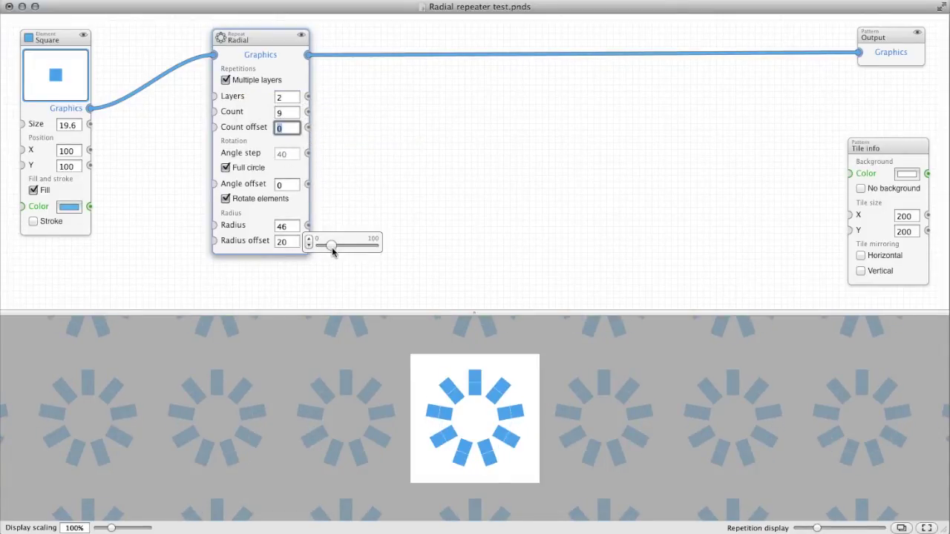
drag(332, 246, 337, 247)
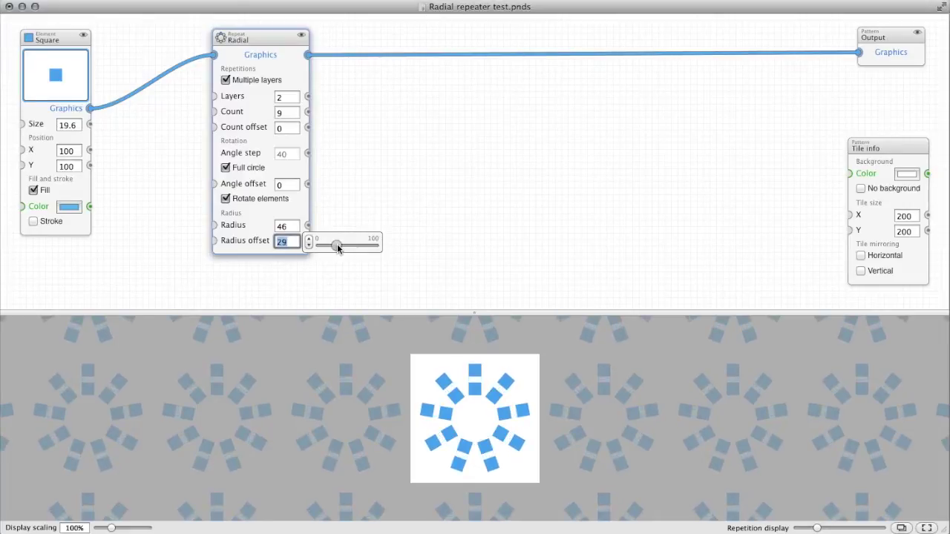
click(310, 95)
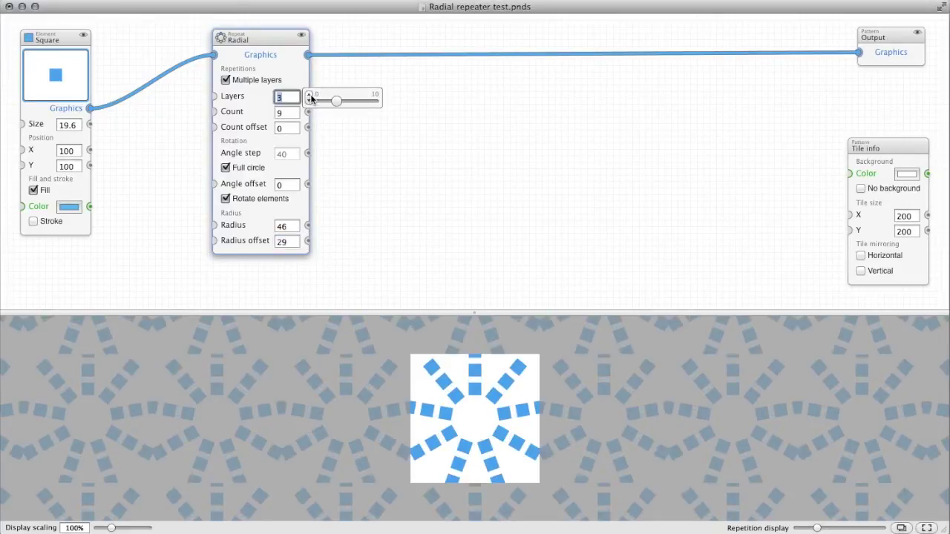
click(310, 102)
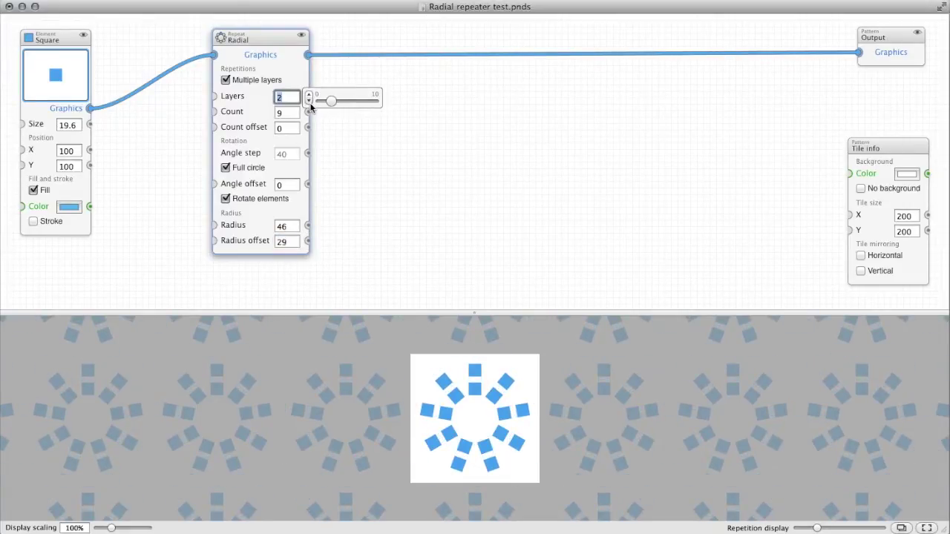
- Rotate the outer ring with an angle offset of 22 and shift the Radial node left
drag(319, 186, 331, 186)
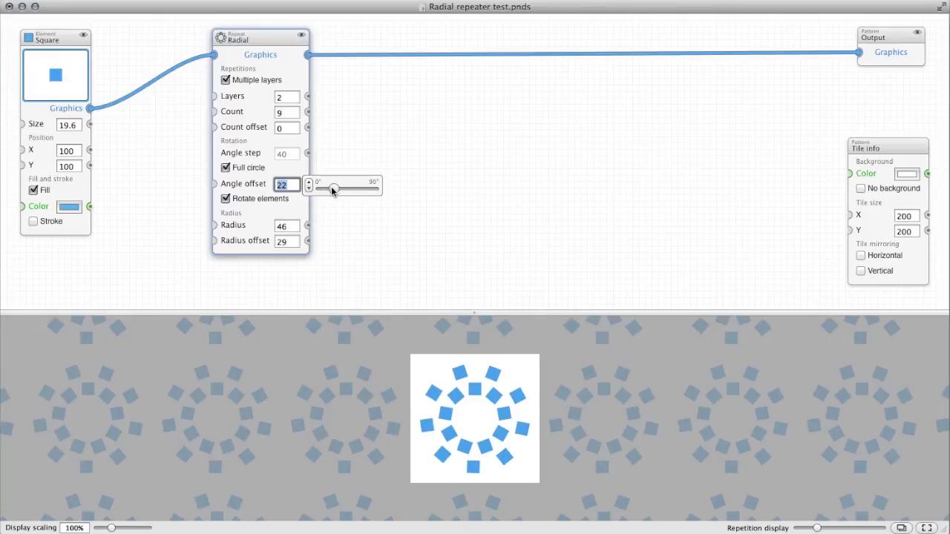
drag(331, 186, 332, 187)
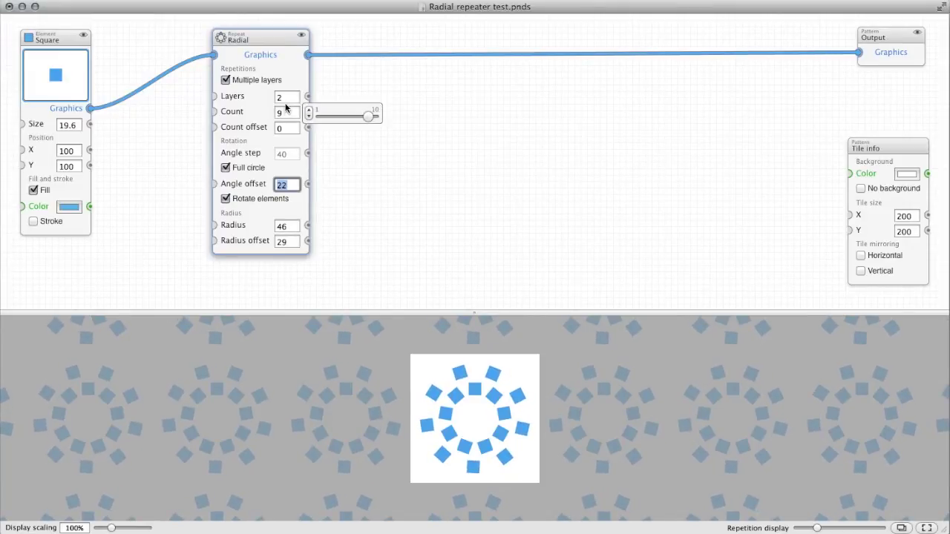
scroll(310, 114, up, 1)
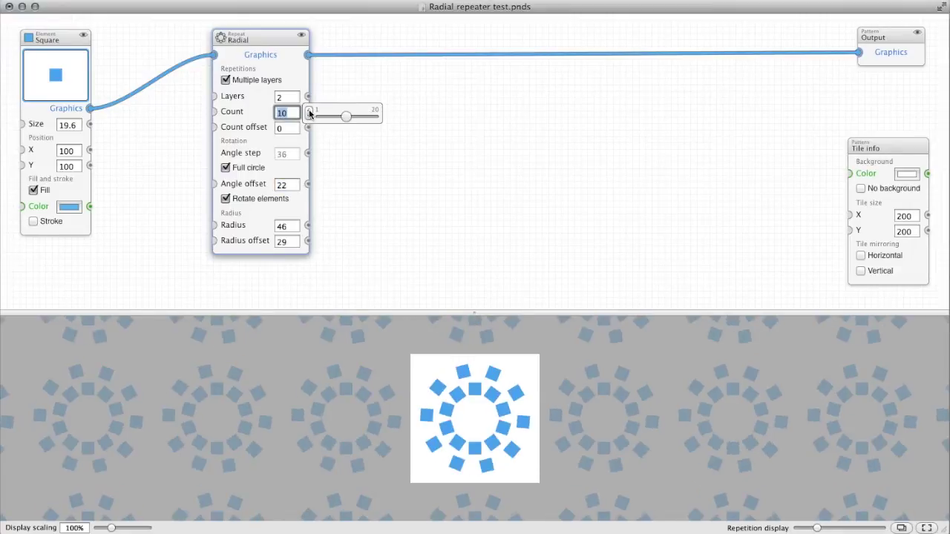
scroll(310, 113, up, 1)
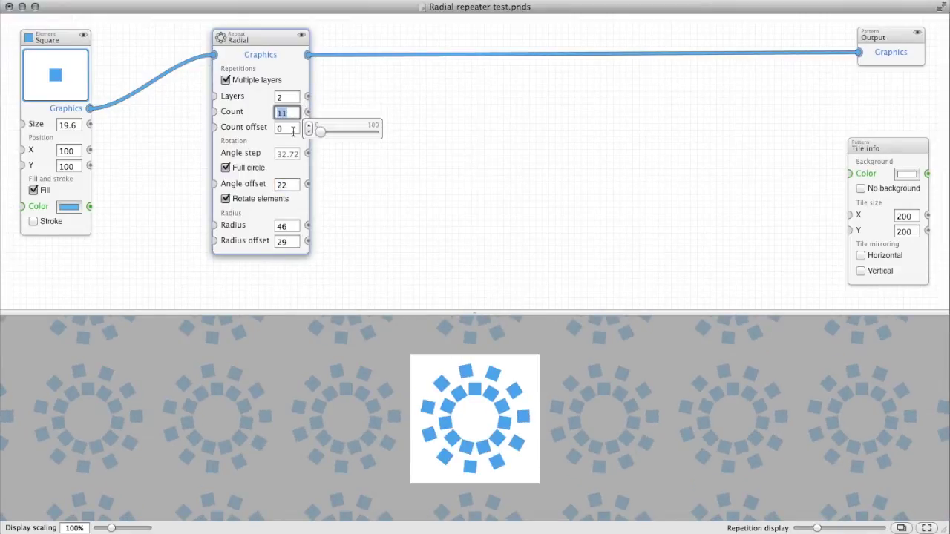
scroll(308, 128, up, 1)
scroll(308, 128, up, 1)
scroll(308, 129, up, 1)
scroll(308, 127, up, 1)
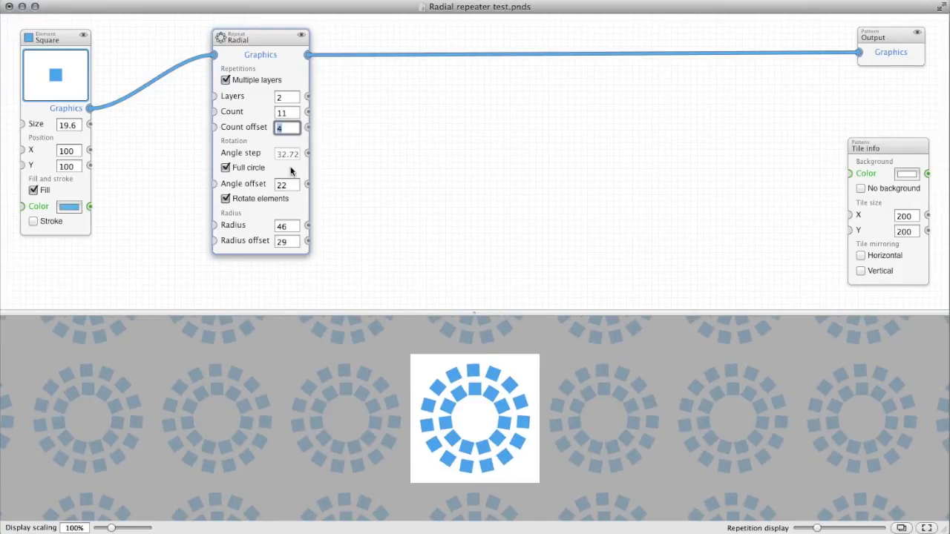
drag(274, 52, 245, 51)
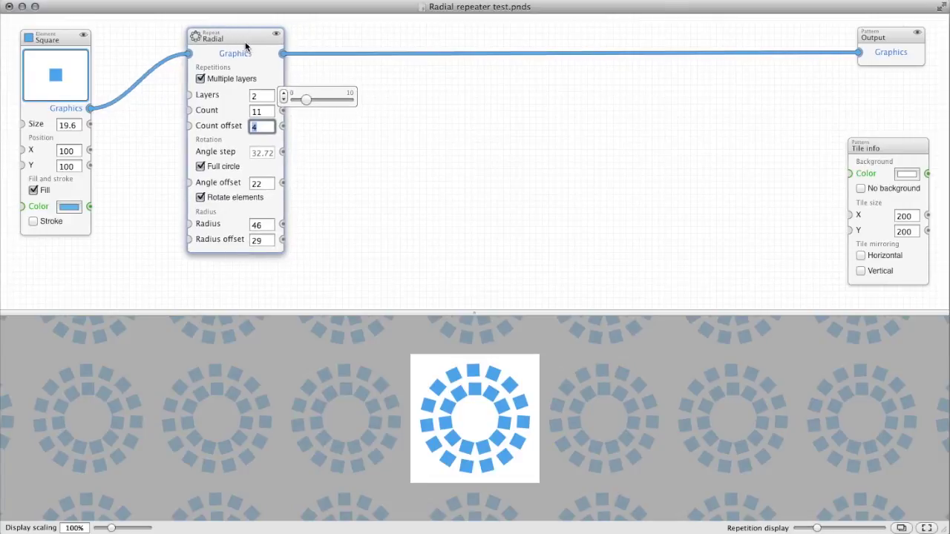
right_click(140, 86)
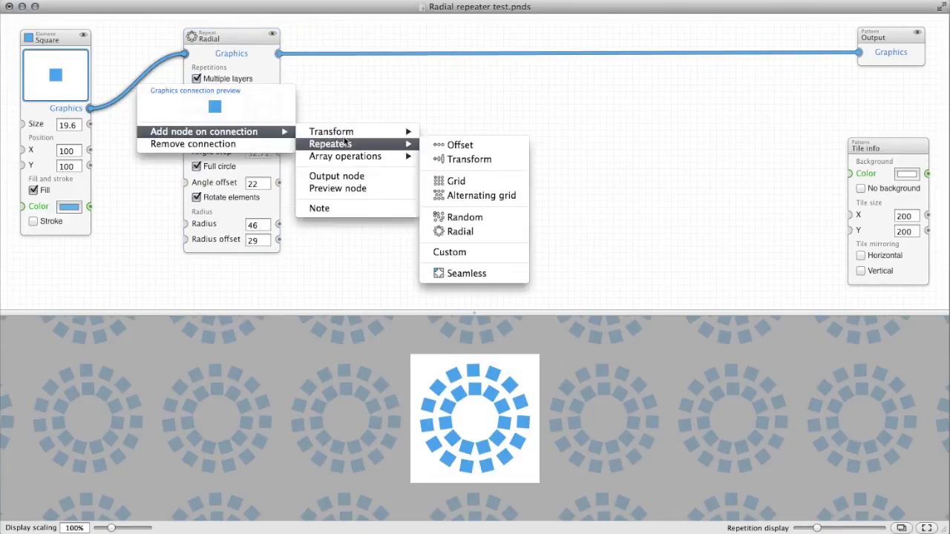
- Insert a Rotate transform at 48 degrees between the square and the Radial node
mouse_move(331, 131)
click(460, 161)
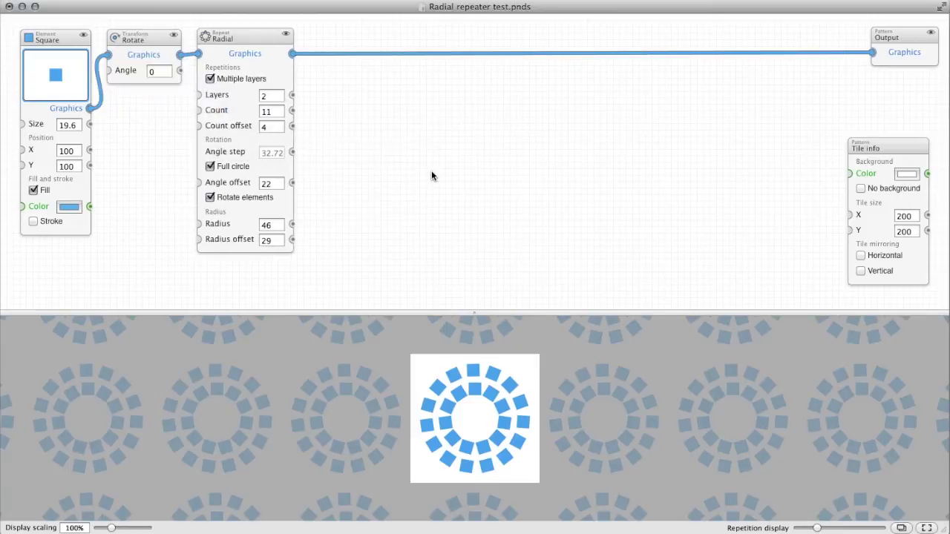
drag(195, 79, 199, 78)
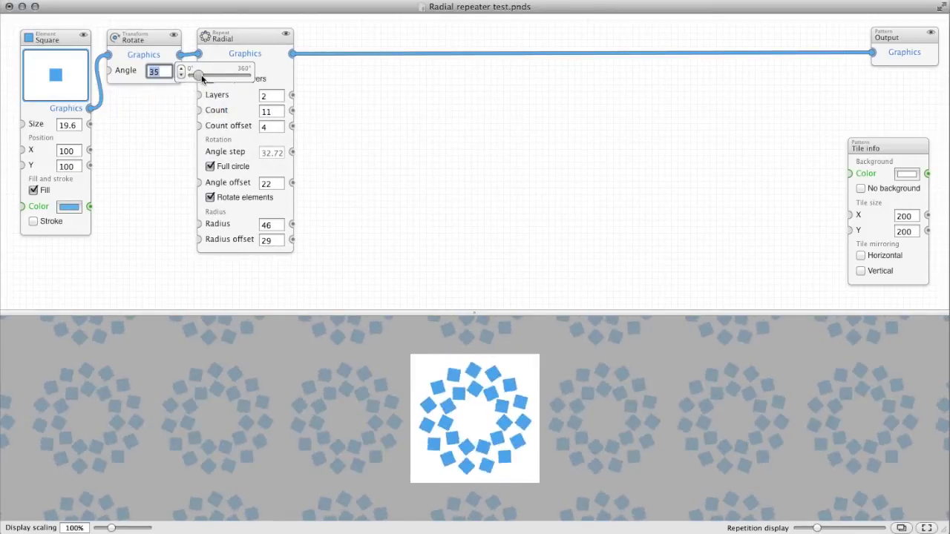
click(164, 178)
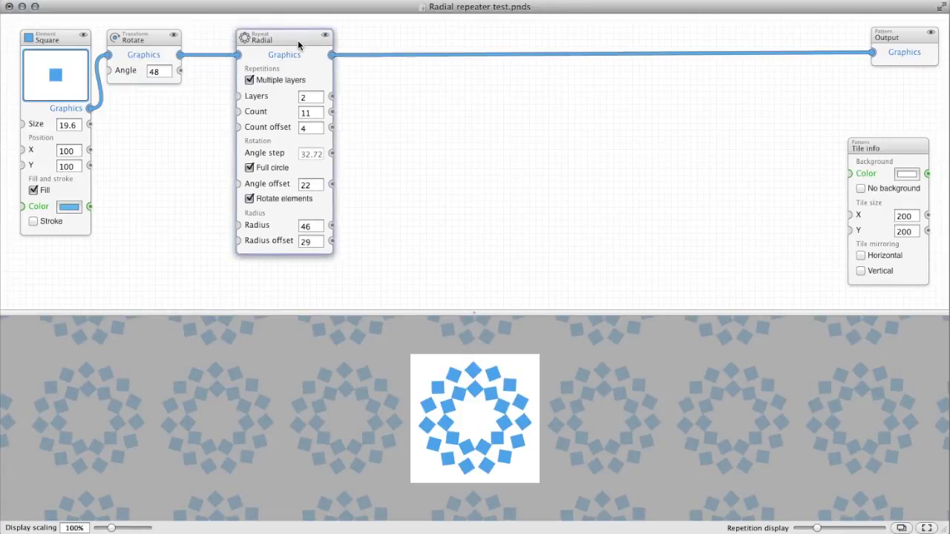
drag(244, 53, 307, 55)
drag(163, 40, 179, 40)
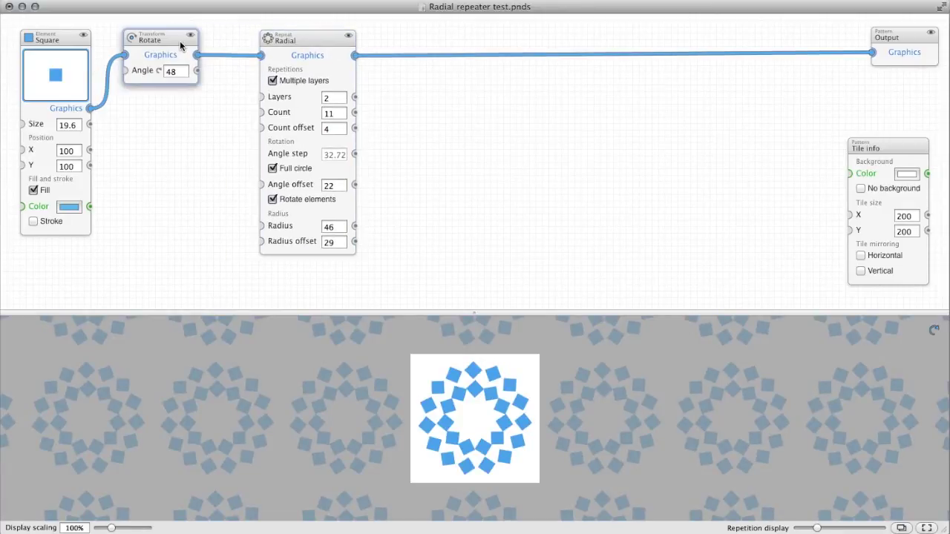
click(49, 43)
- Replace the Square node with a Circle, then with a Text character showing A
right_click(49, 42)
mouse_move(92, 46)
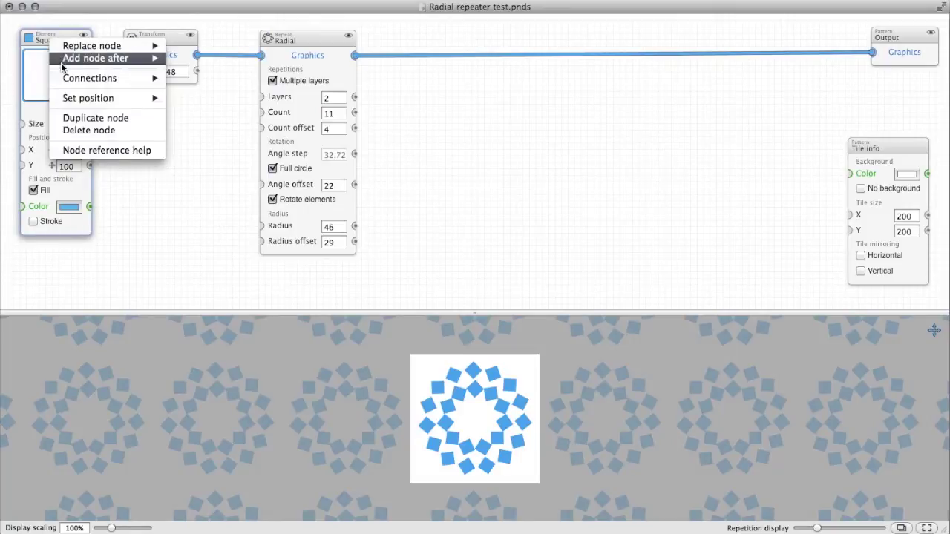
mouse_move(221, 46)
click(351, 62)
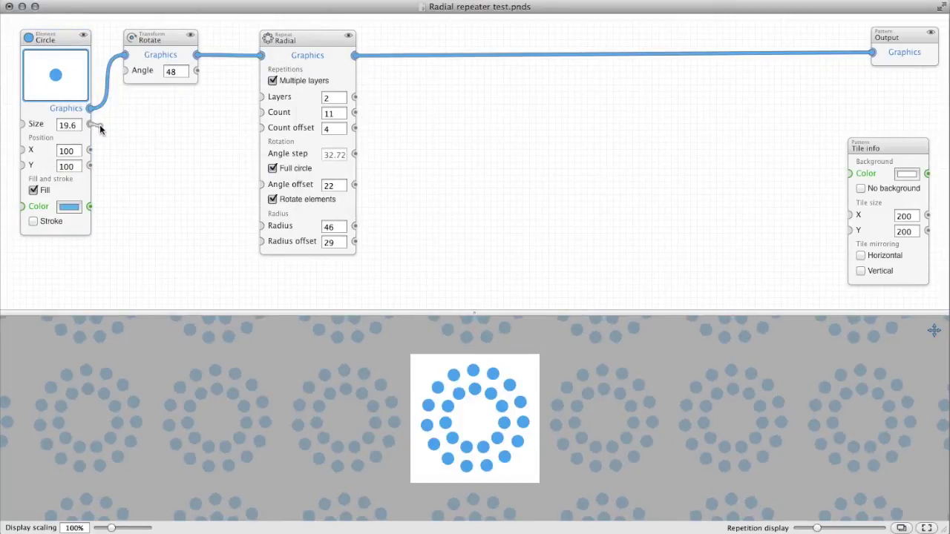
click(67, 46)
right_click(66, 47)
mouse_move(108, 48)
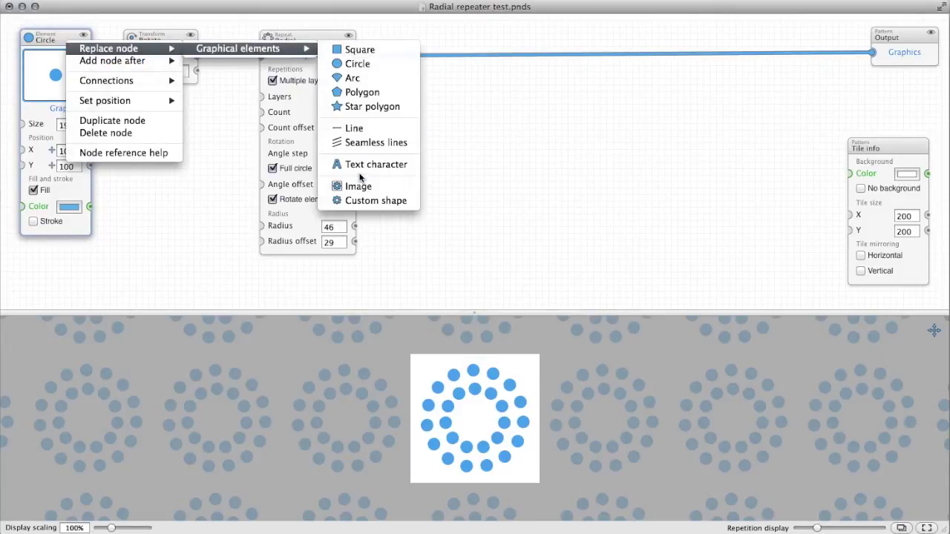
click(360, 167)
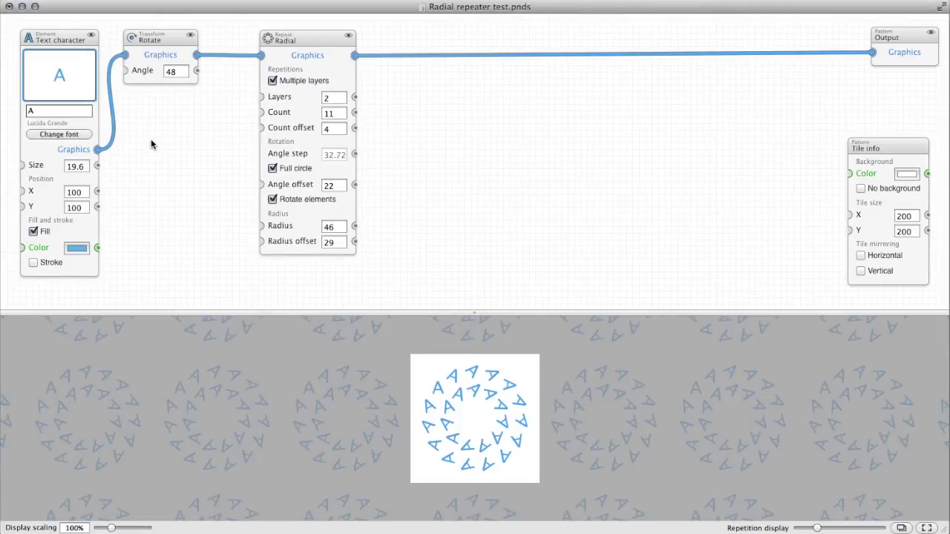
- In Illustrator, scale the black teardrop down, then return to Patternodes
key(super+Tab)
click(470, 265)
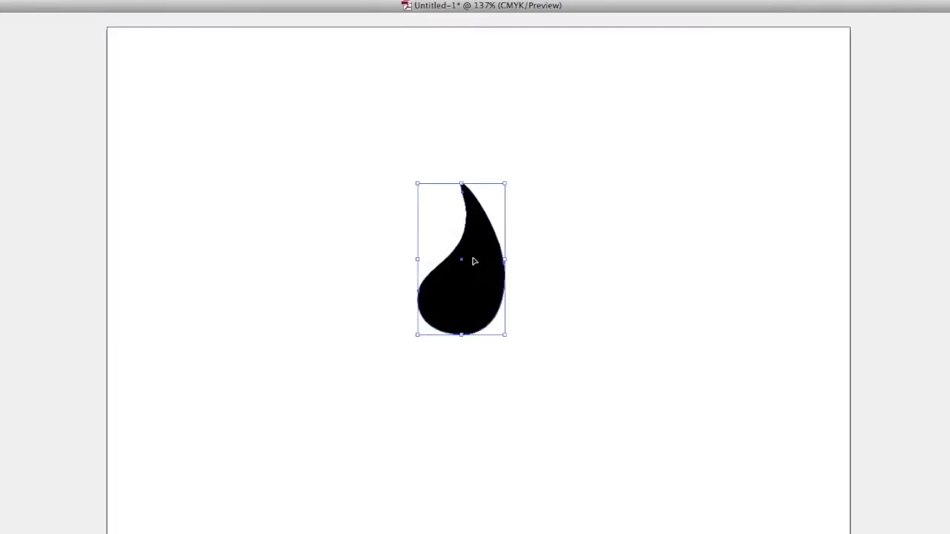
drag(509, 182, 495, 206)
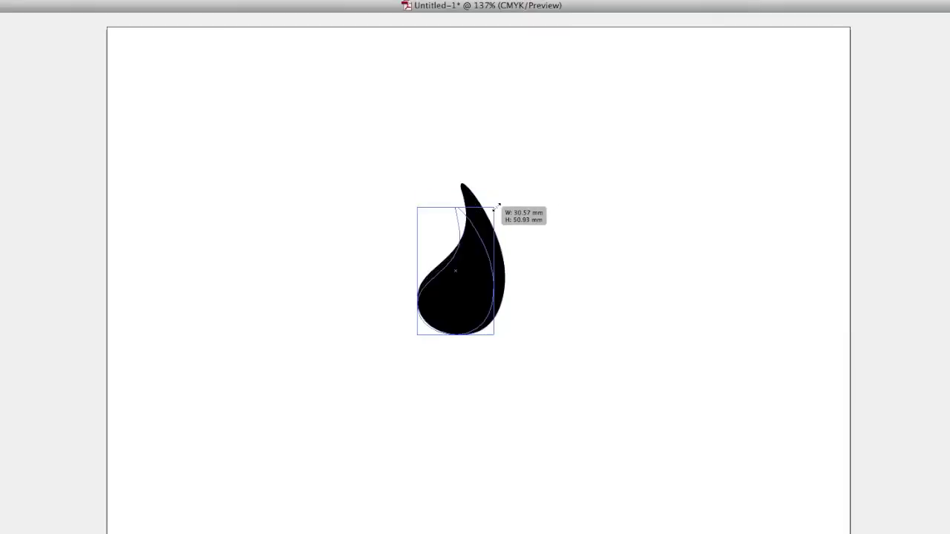
click(533, 237)
click(464, 318)
shift+click(464, 320)
click(465, 321)
click(524, 295)
key(super+Tab)
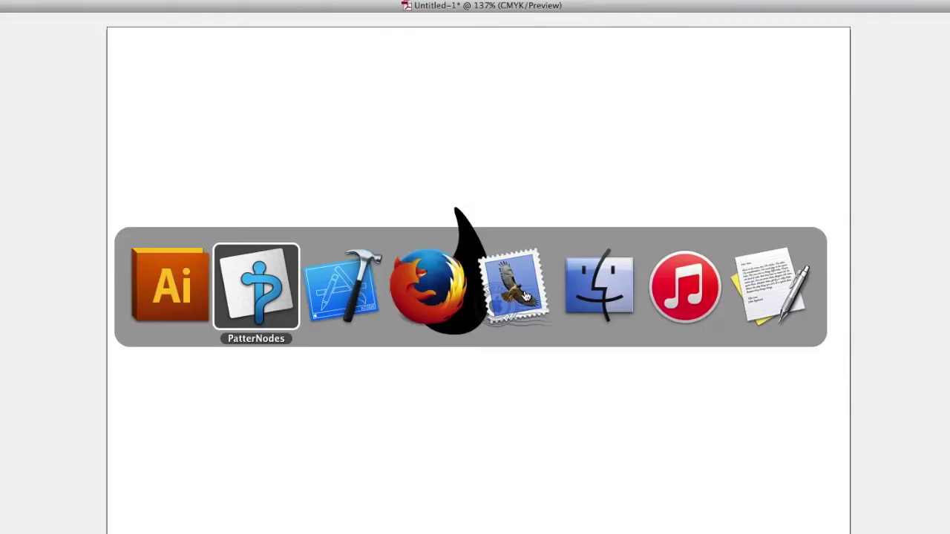
- Replace the Text character node with a Custom shape and paste the teardrop into it
click(74, 63)
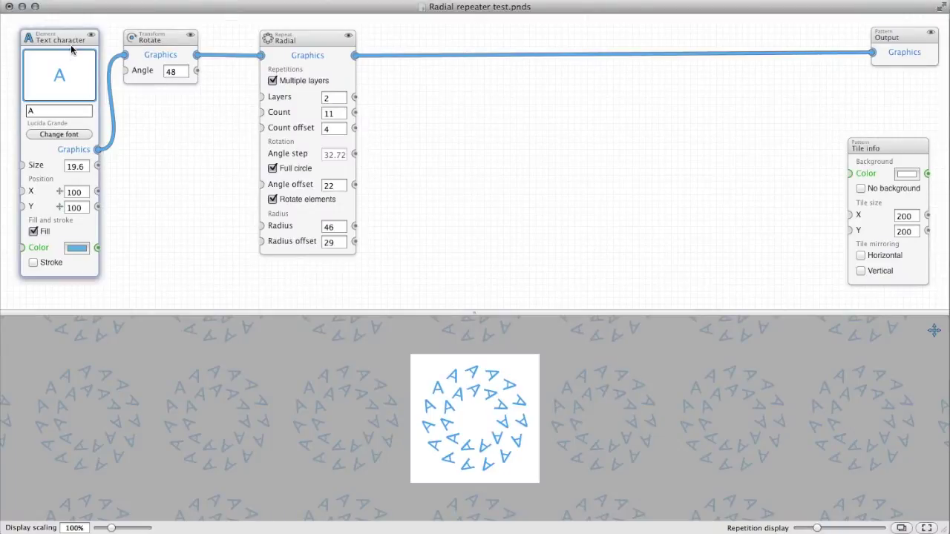
right_click(71, 46)
mouse_move(113, 45)
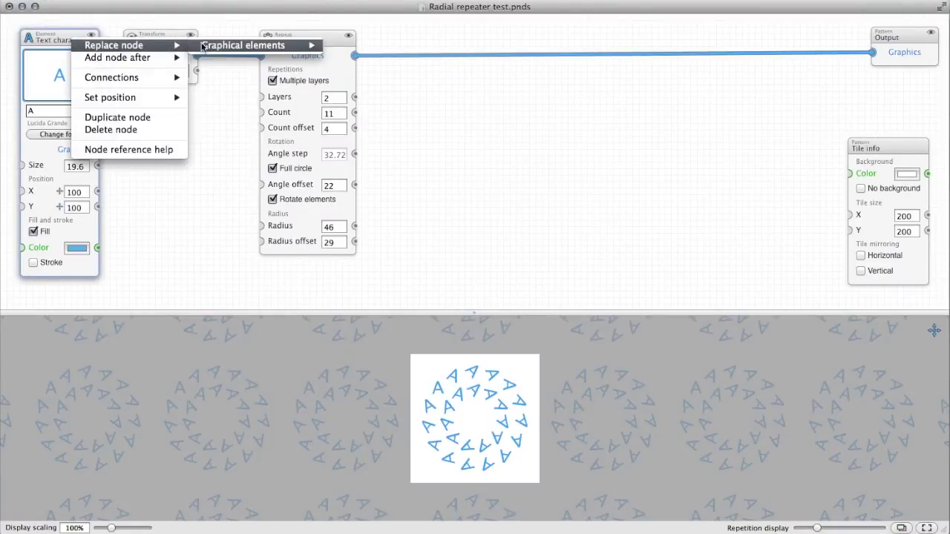
click(365, 197)
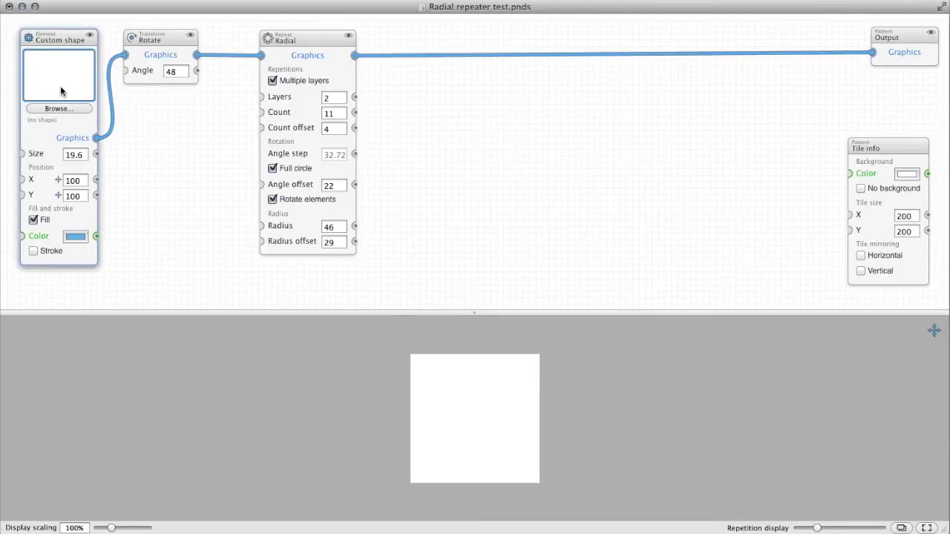
key(super+v)
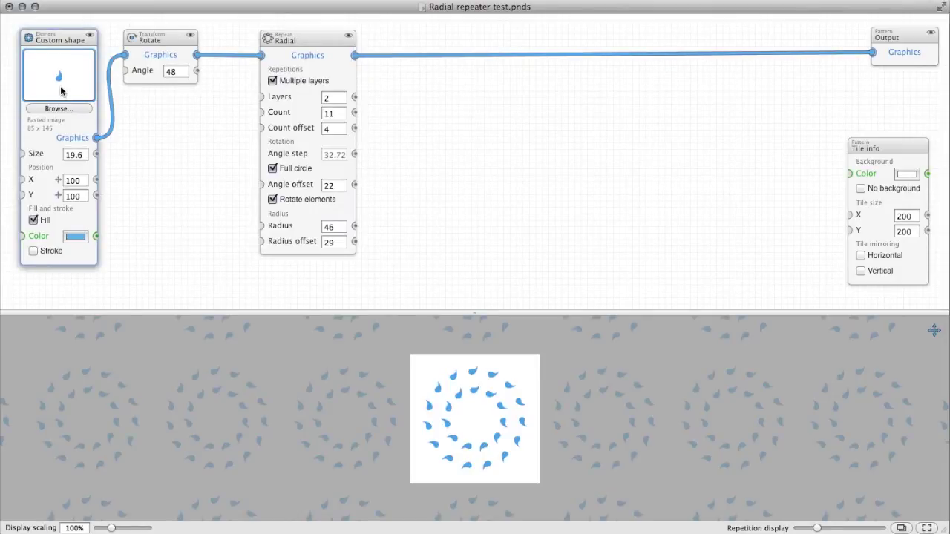
- Colour the teardrops black with brightness 0, resize them to 32 and rotate them 161 degrees
click(75, 236)
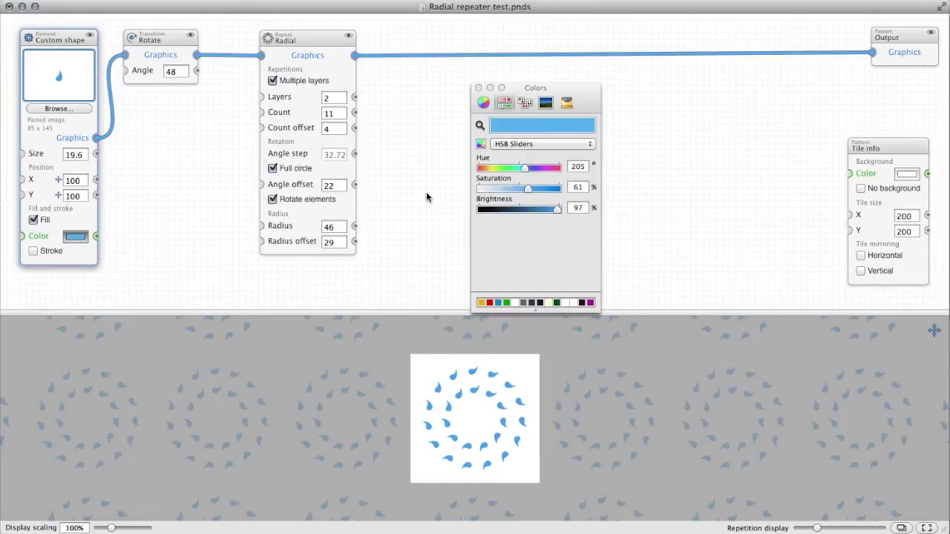
drag(491, 214, 465, 215)
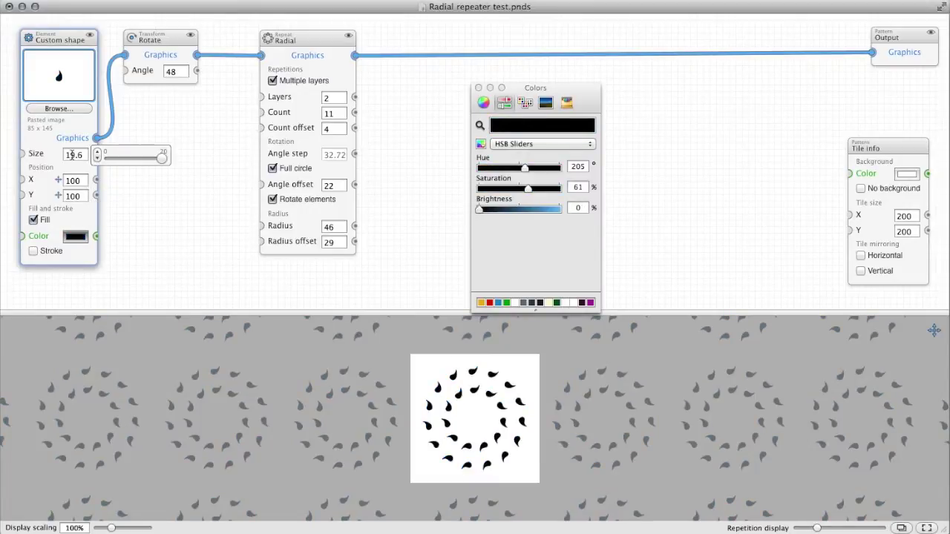
drag(145, 162, 184, 162)
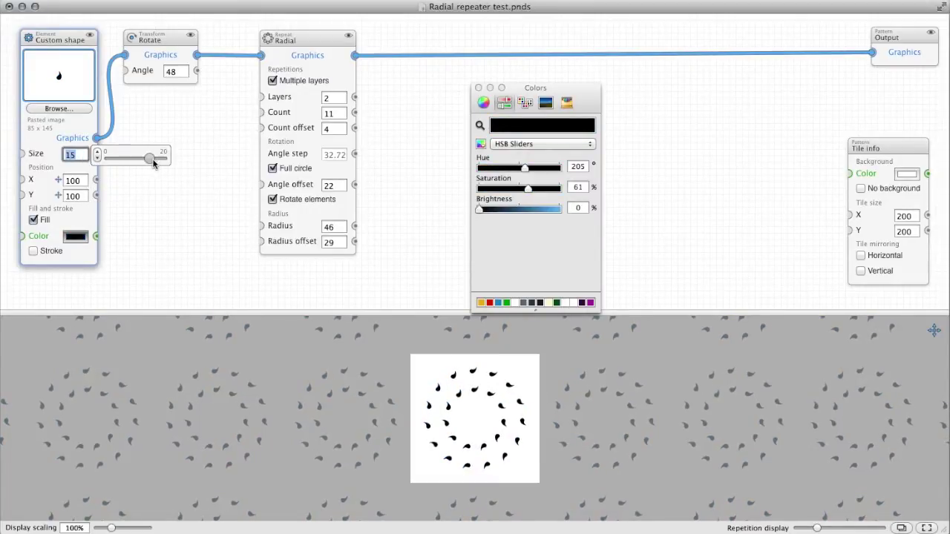
drag(119, 163, 121, 158)
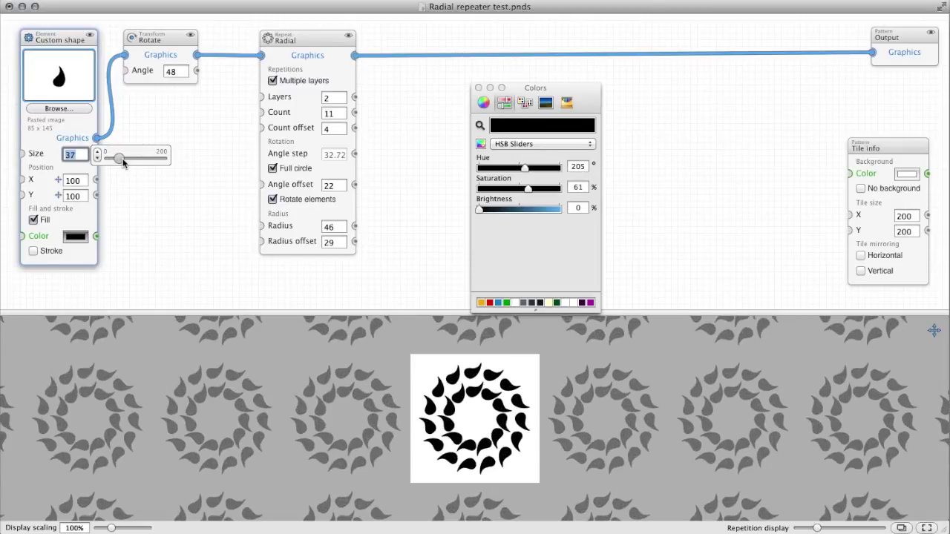
drag(216, 76, 233, 77)
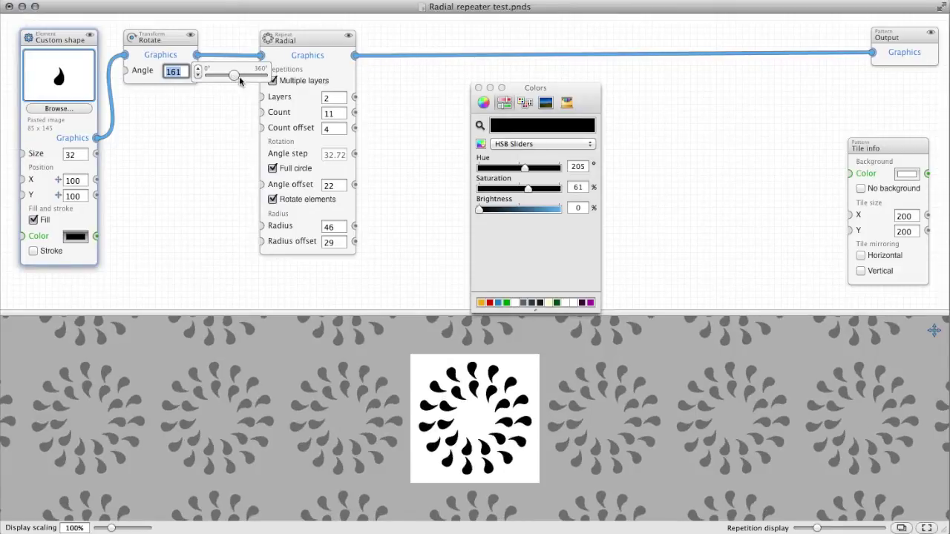
click(318, 41)
click(478, 88)
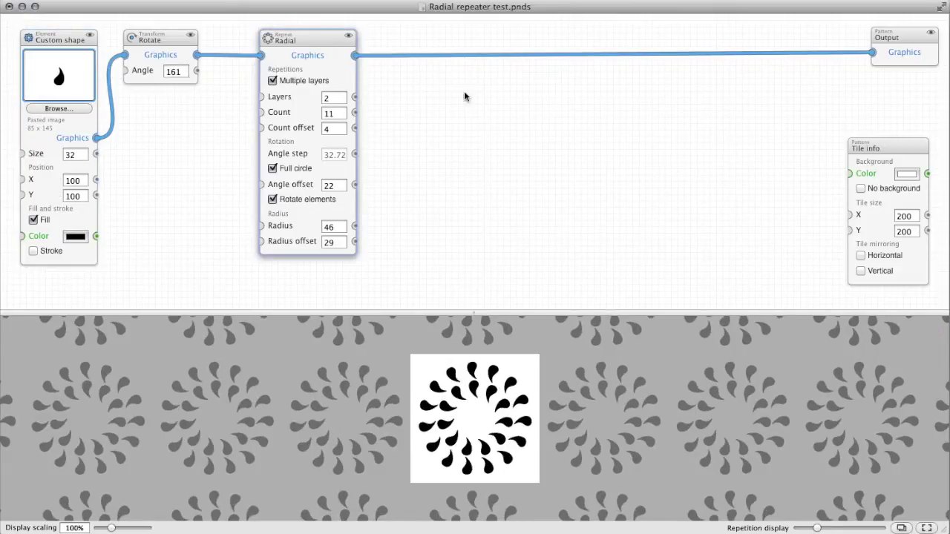
- Set the Radial node to count 6, count offset 6 and angle offset 0
drag(296, 37, 279, 36)
click(319, 96)
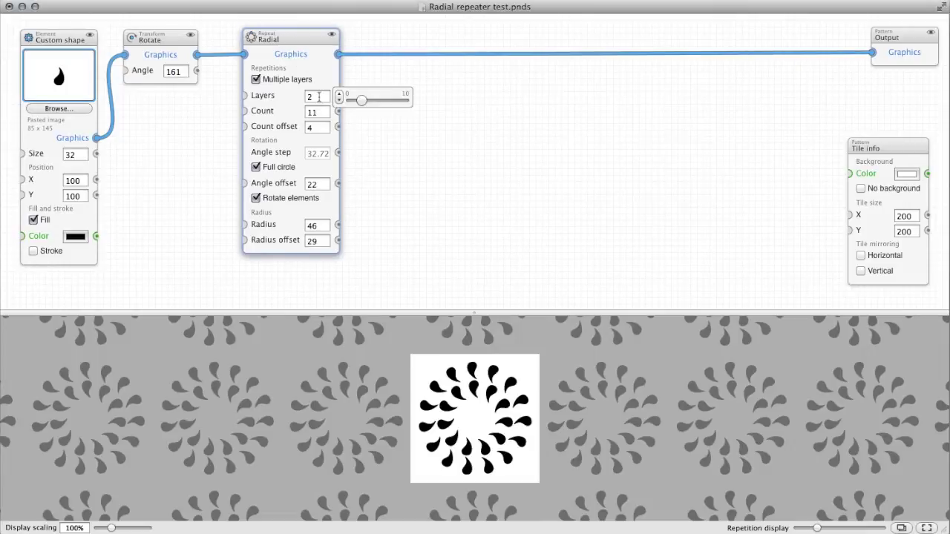
click(320, 112)
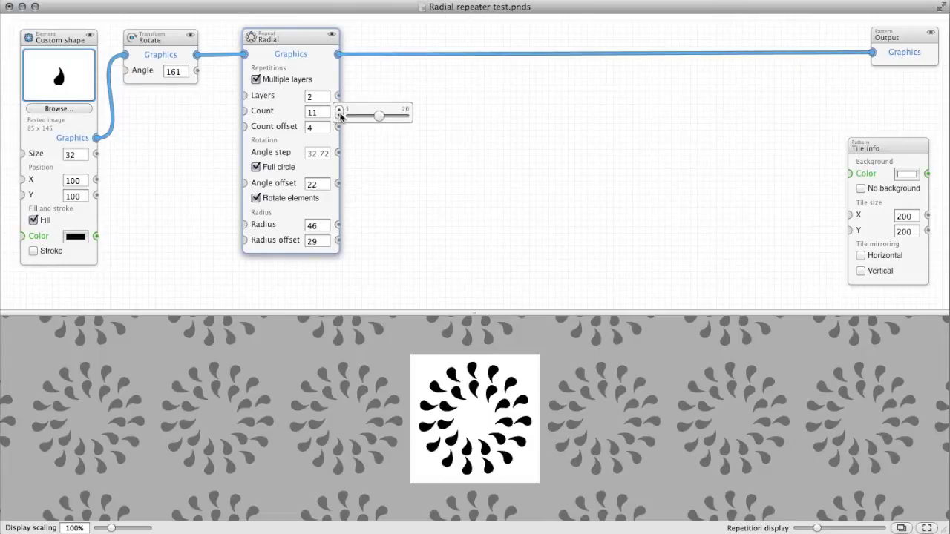
drag(376, 116, 374, 119)
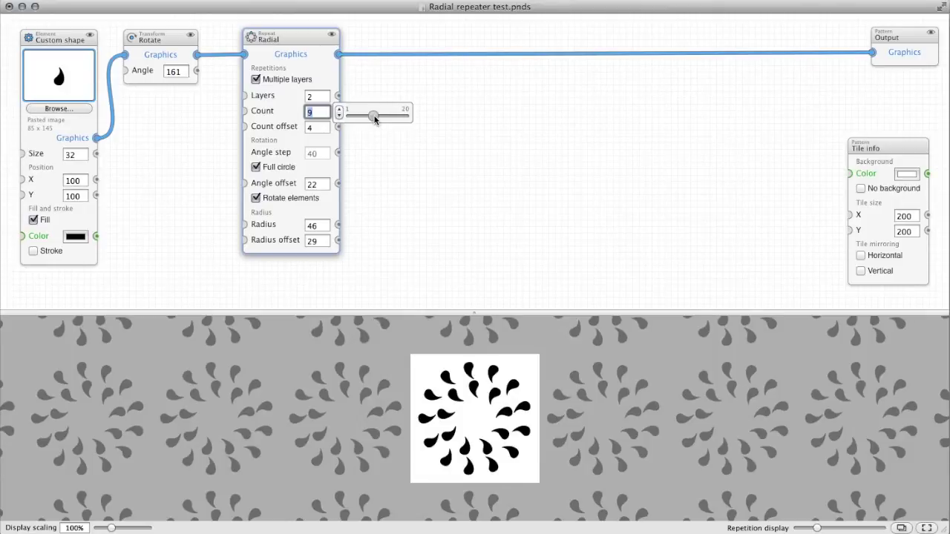
click(317, 183)
drag(363, 186, 347, 187)
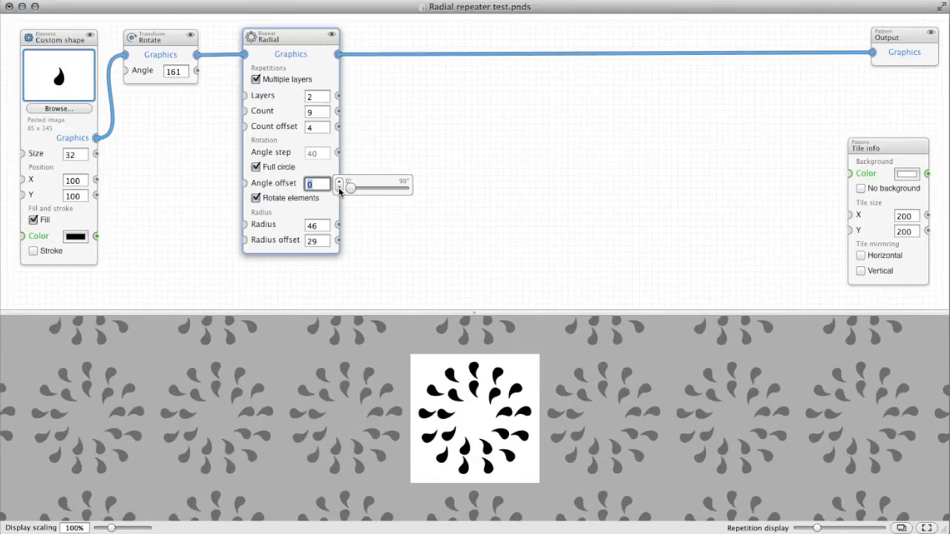
mouse_move(338, 128)
click(339, 115)
click(339, 114)
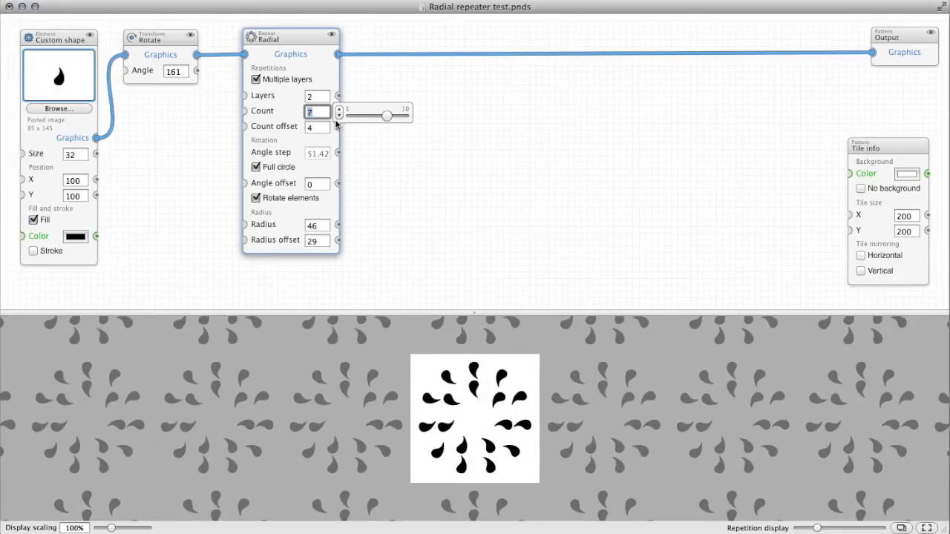
click(339, 115)
click(339, 127)
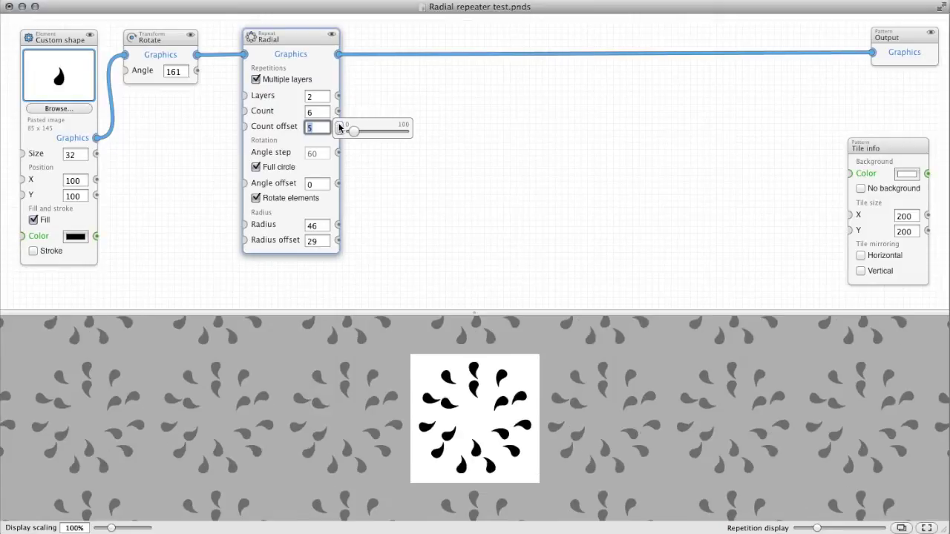
mouse_move(318, 184)
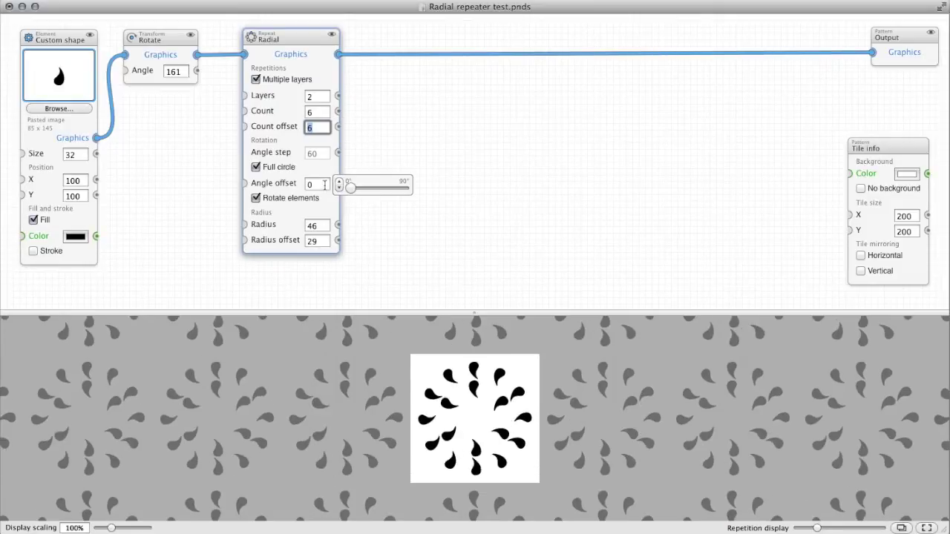
drag(351, 187, 349, 186)
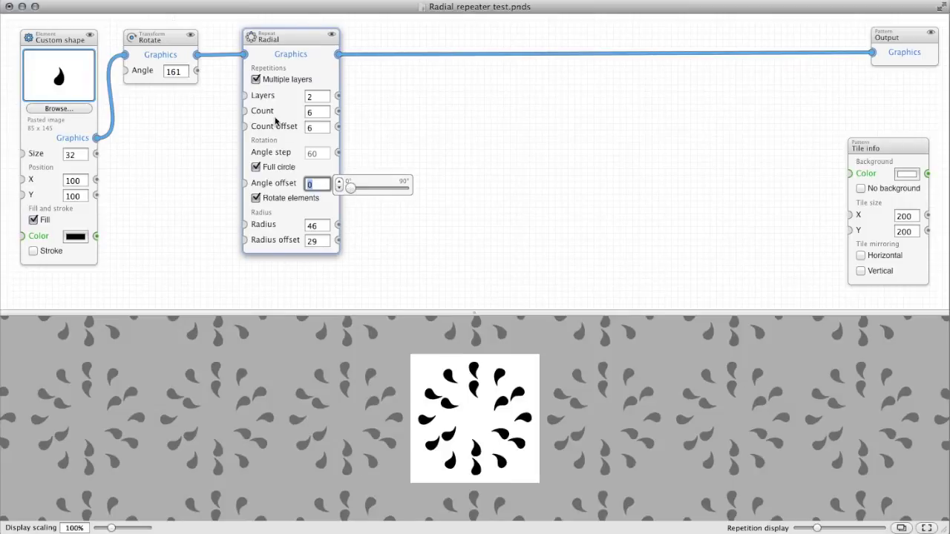
- Set drop rotation to 251°, radius 46, radius offset 19 and angle offset 15
drag(220, 77, 219, 77)
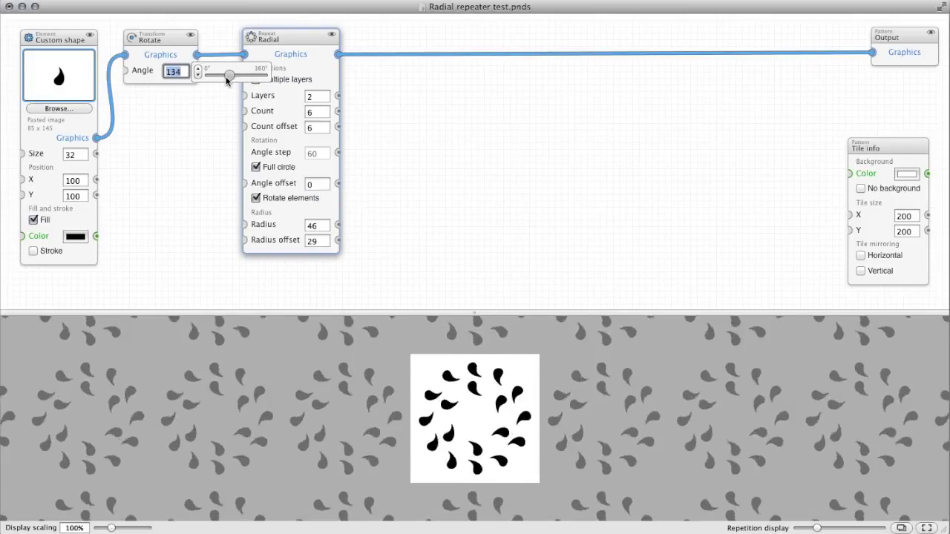
drag(219, 82, 247, 94)
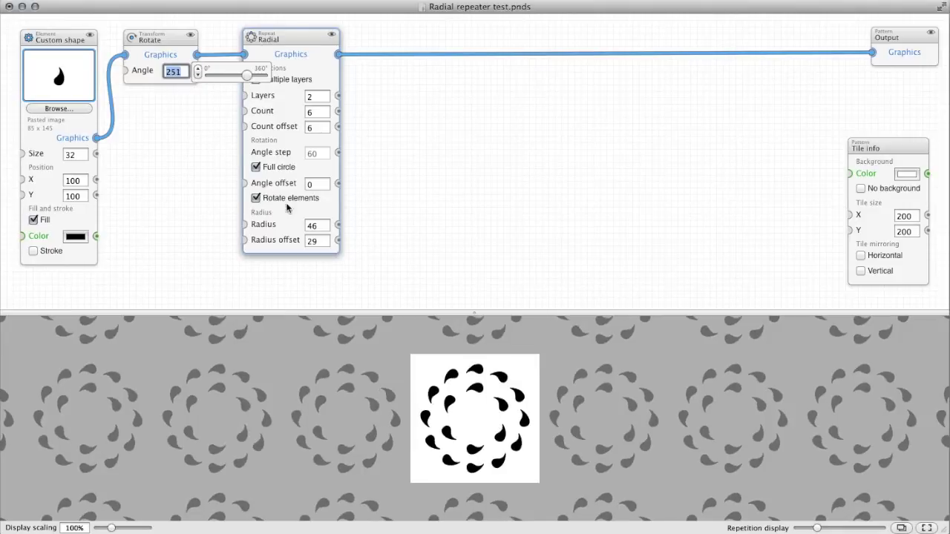
drag(359, 231, 361, 246)
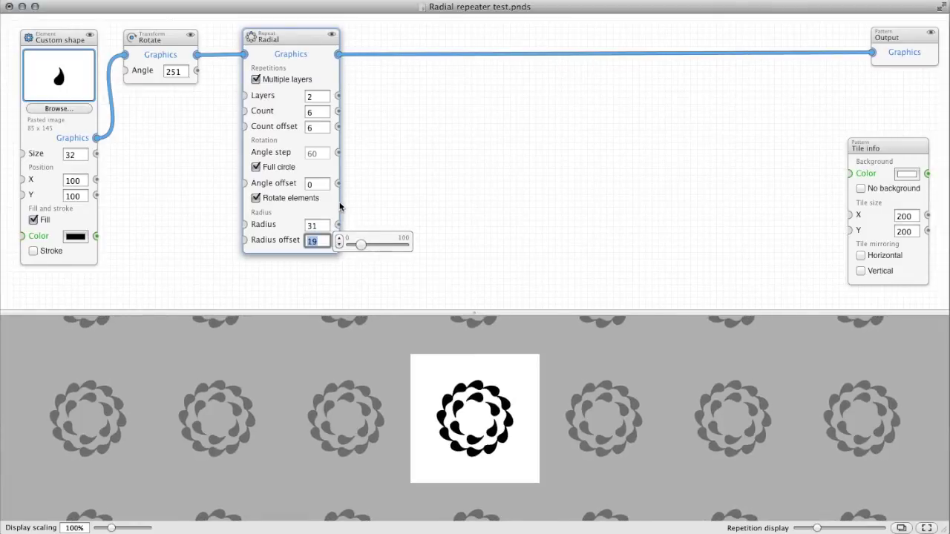
drag(361, 227, 366, 232)
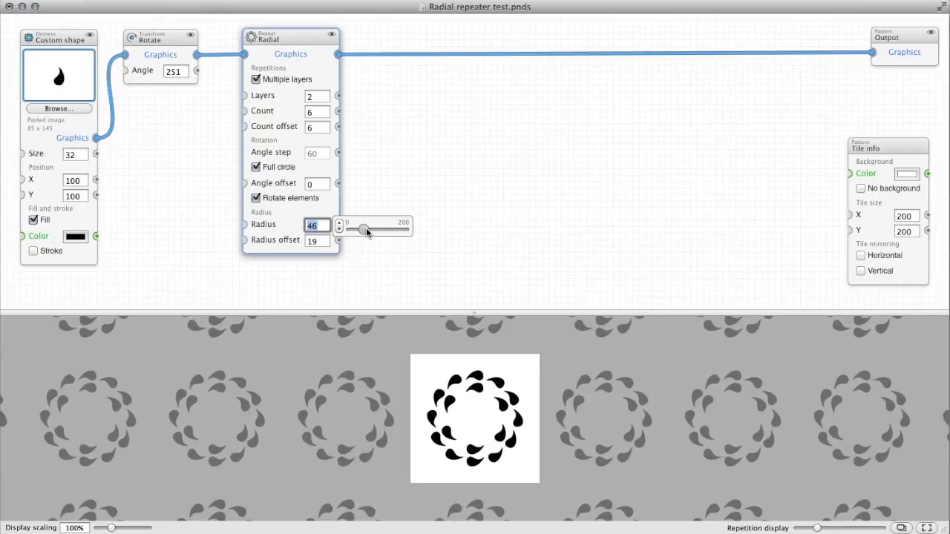
mouse_move(317, 127)
drag(348, 185, 358, 191)
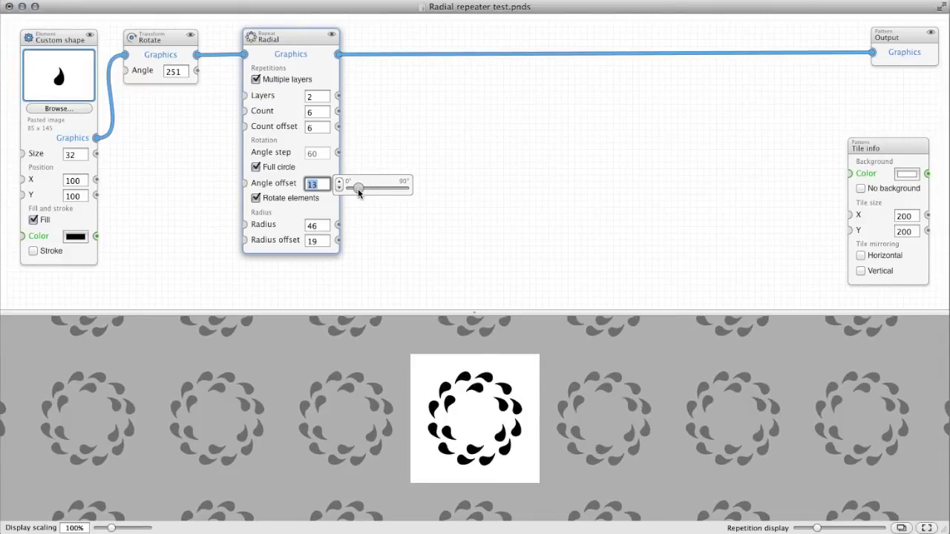
key(Up)
key(Up)
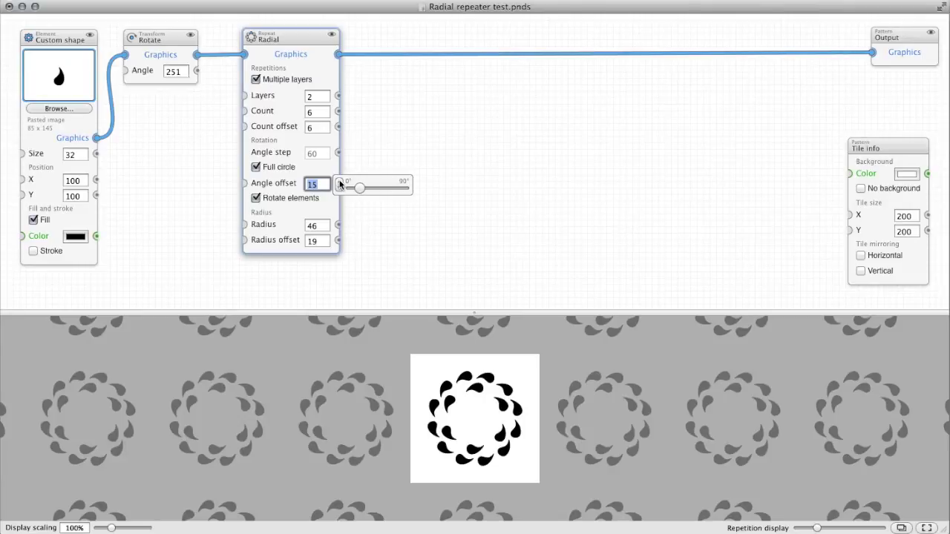
click(375, 150)
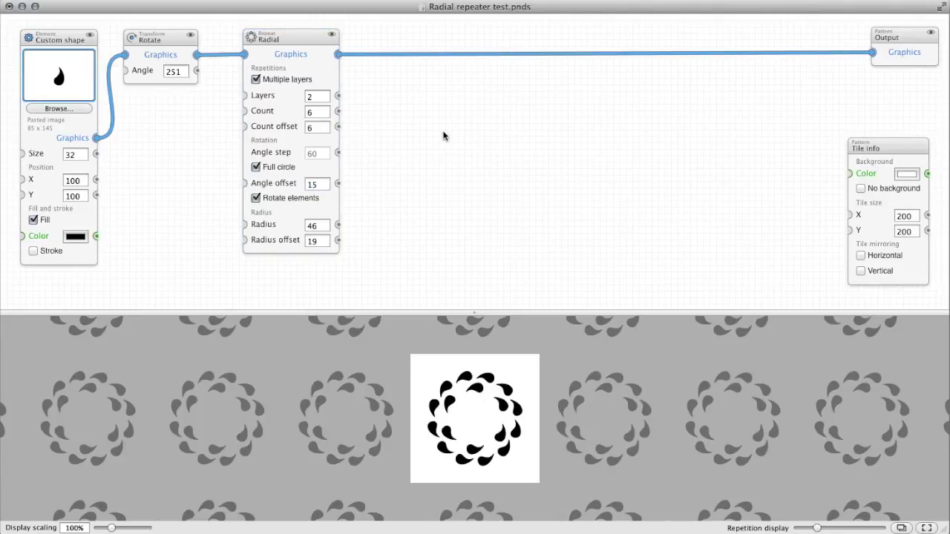
- Insert a Split node between the Radial repeater and the output, previewing outputs A and B
click(446, 55)
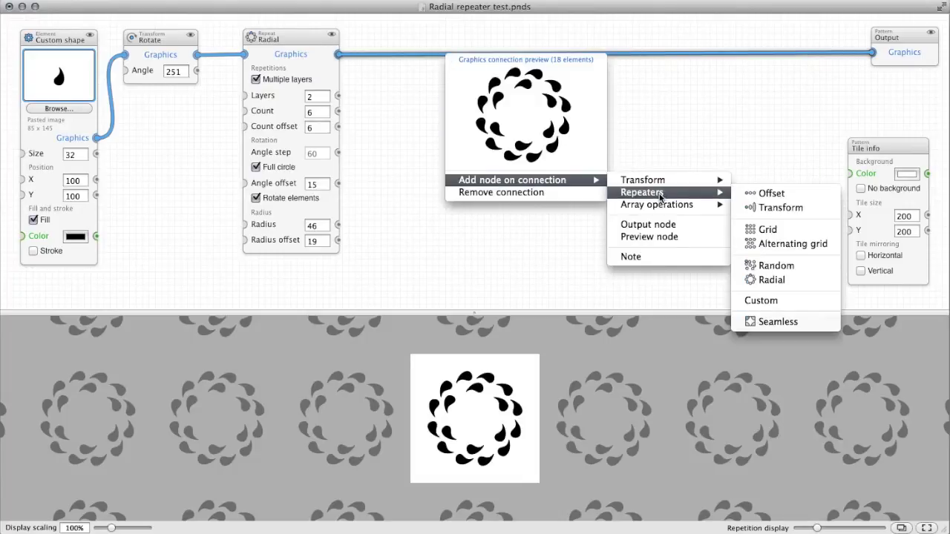
mouse_move(512, 180)
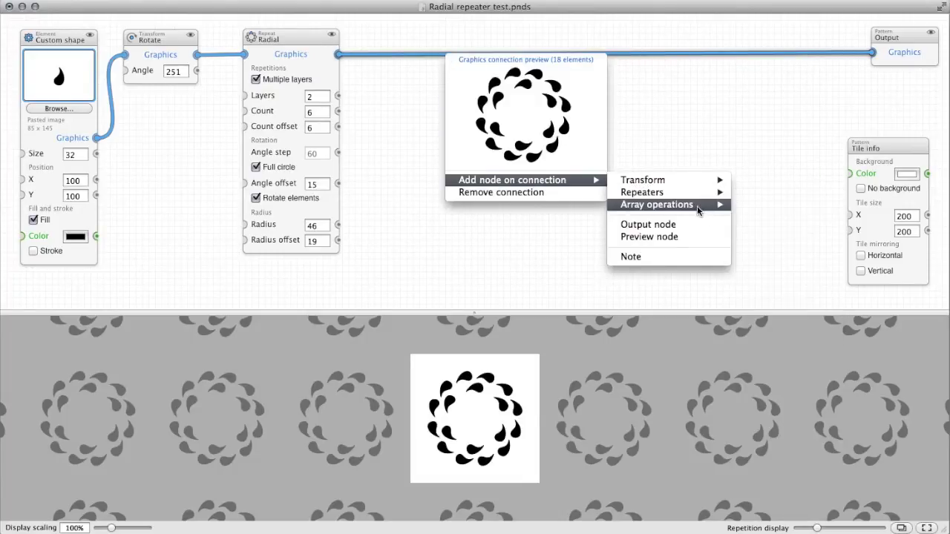
click(757, 202)
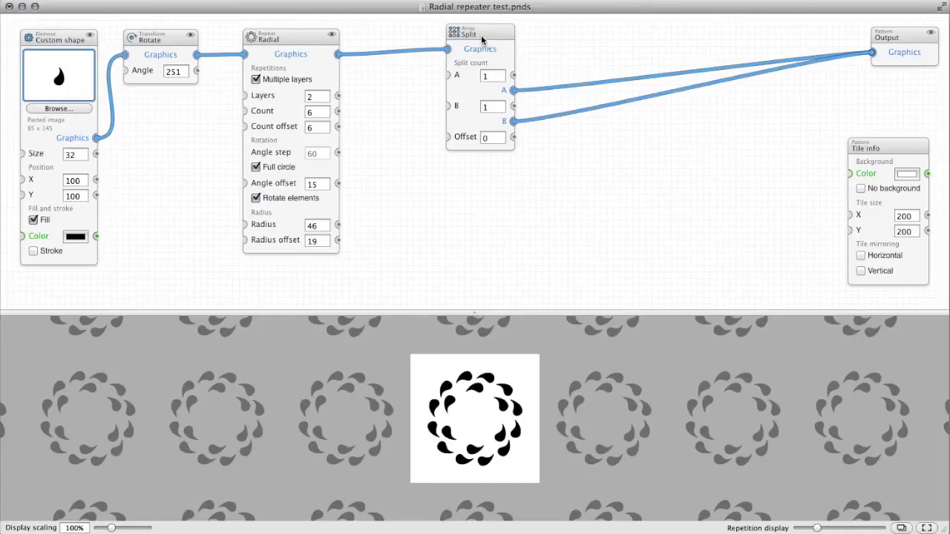
drag(483, 39, 429, 52)
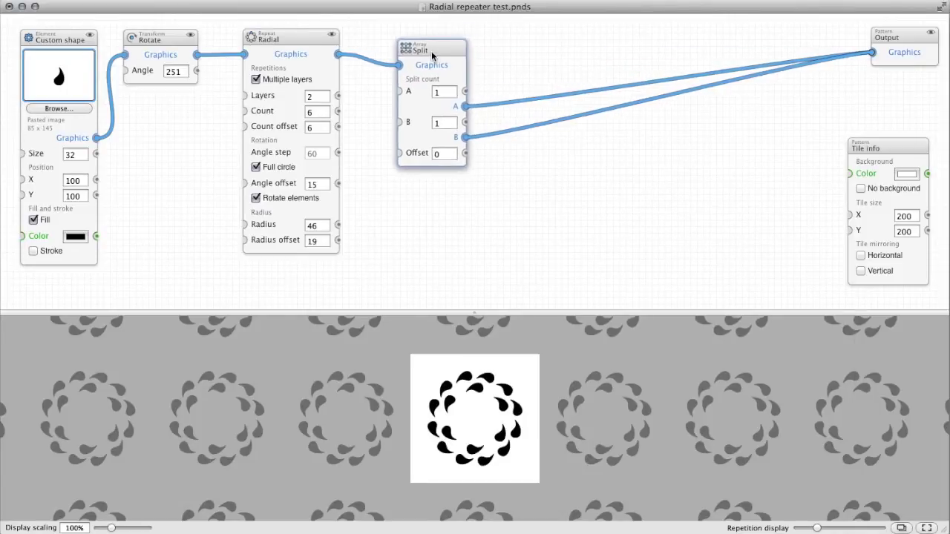
click(511, 131)
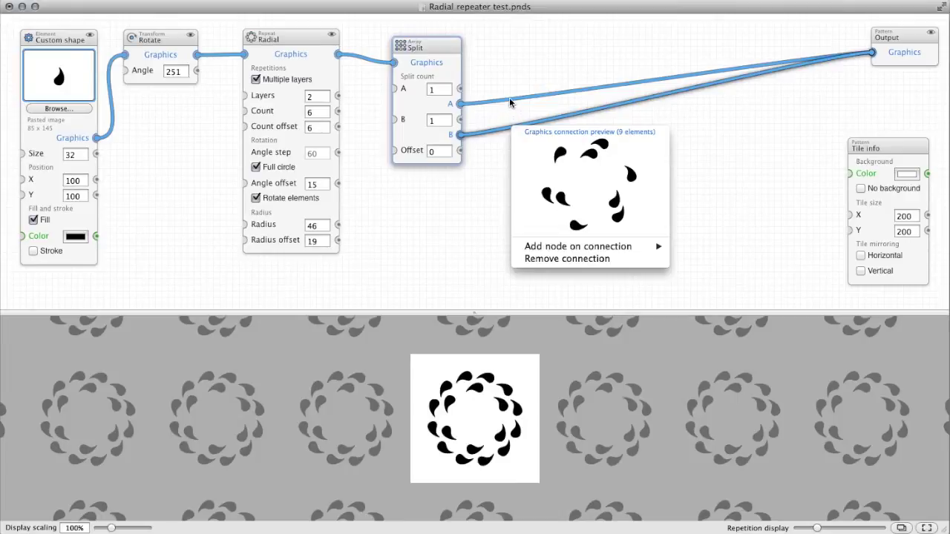
click(510, 102)
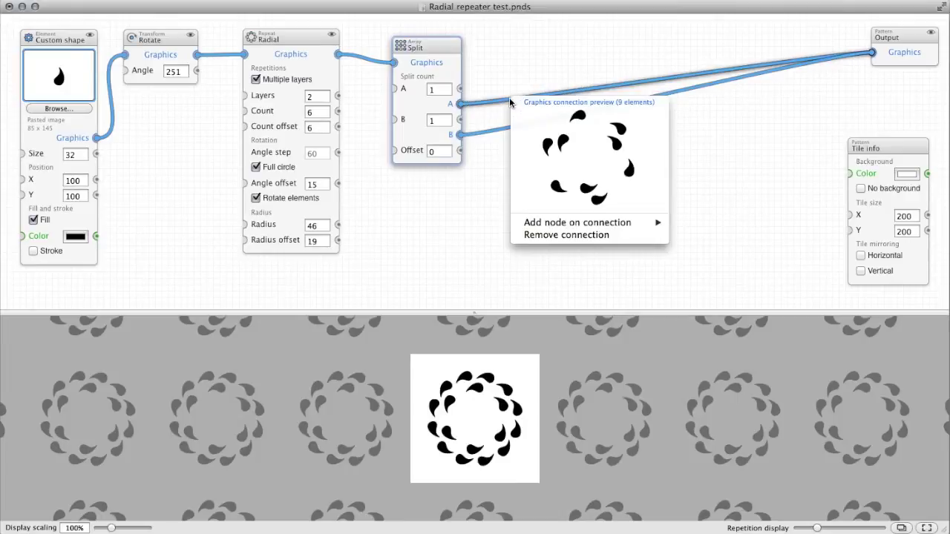
click(544, 66)
- Add a red Set color node on the Split's B output
click(534, 125)
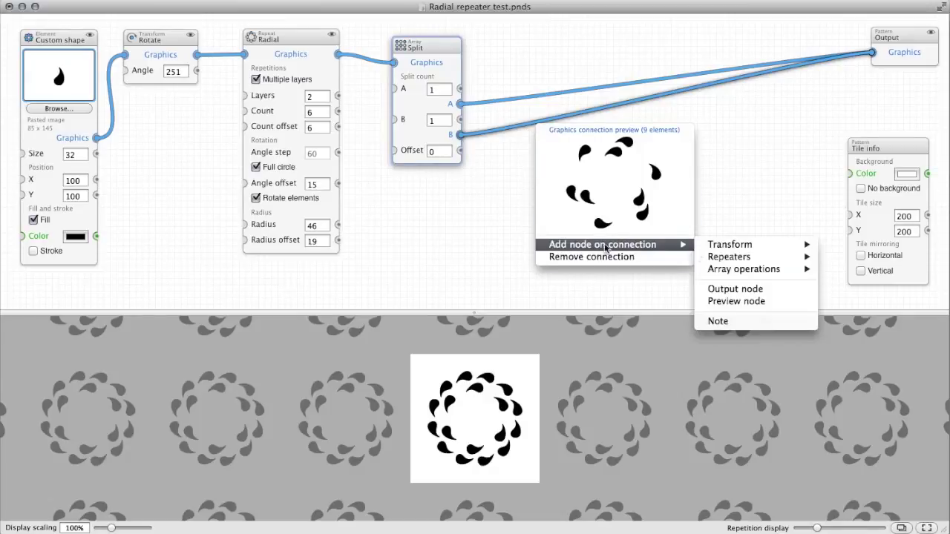
mouse_move(730, 245)
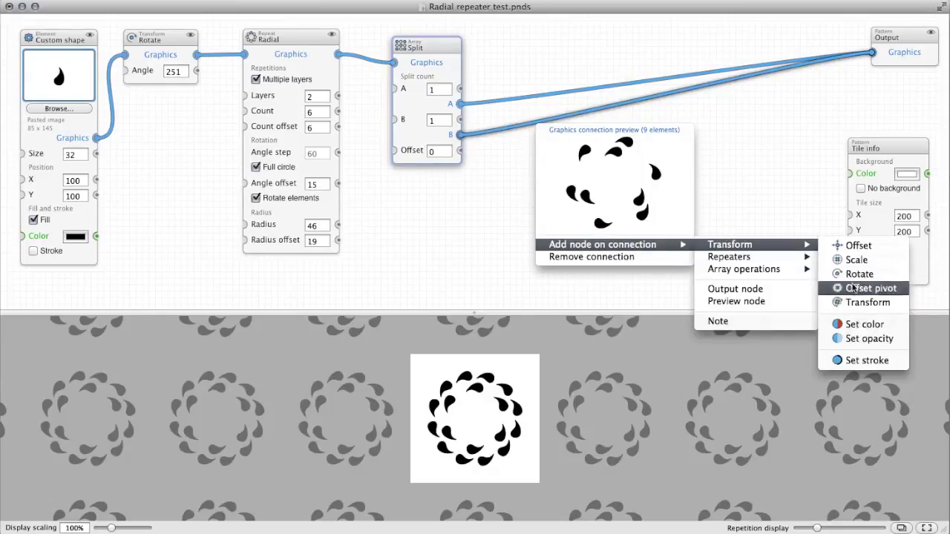
click(852, 327)
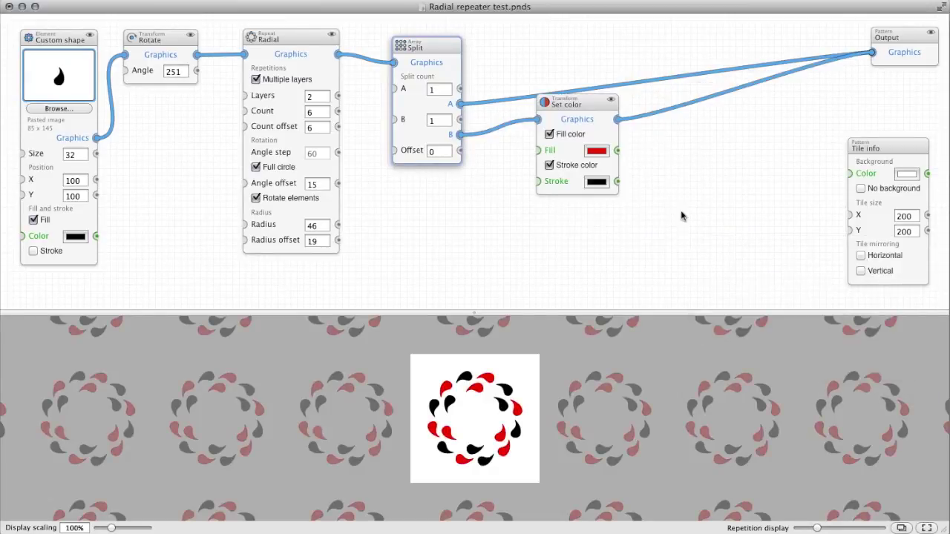
drag(575, 135, 581, 160)
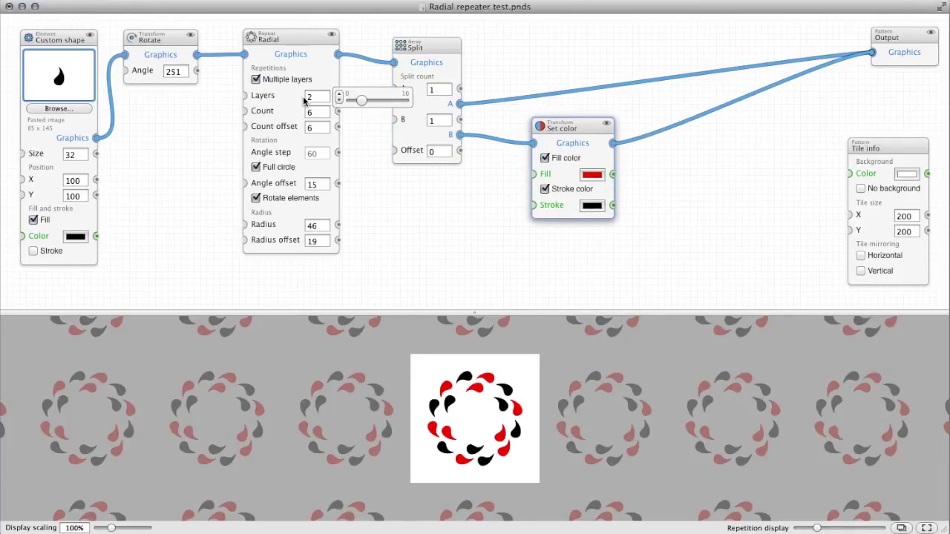
- Raise the Radial node's count to 10 drops per ring
click(339, 110)
click(340, 111)
click(339, 110)
click(340, 111)
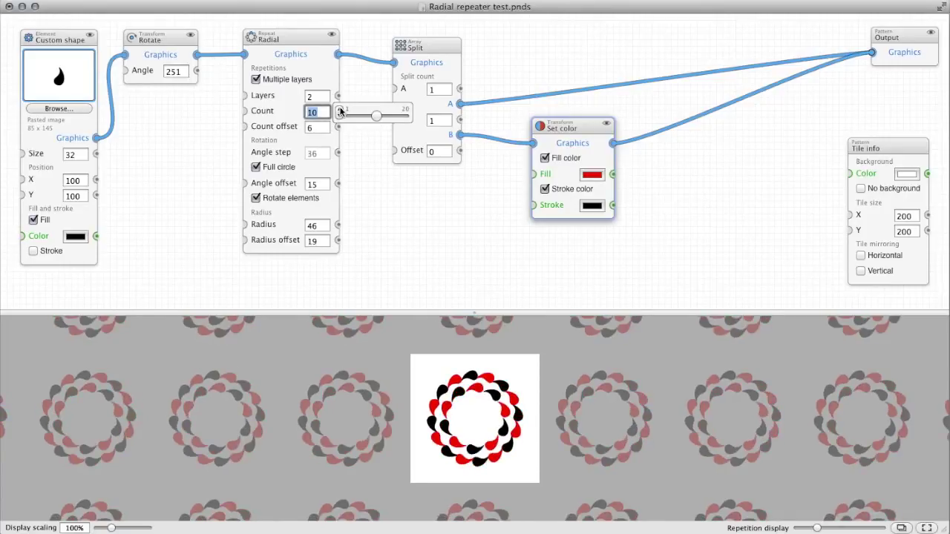
- Try two drops in group A and revert to one, then move Set color right and open Split B's add-node options
click(461, 86)
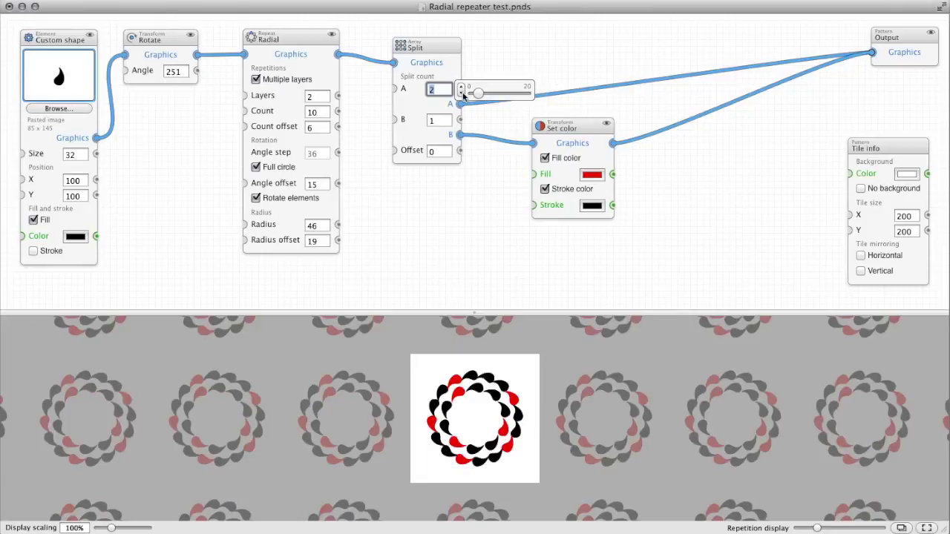
click(460, 93)
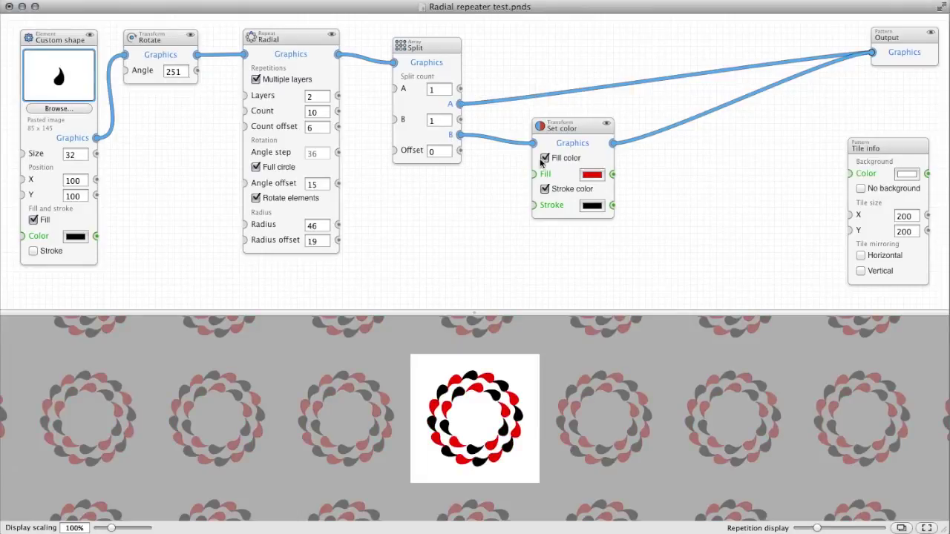
drag(570, 129, 669, 122)
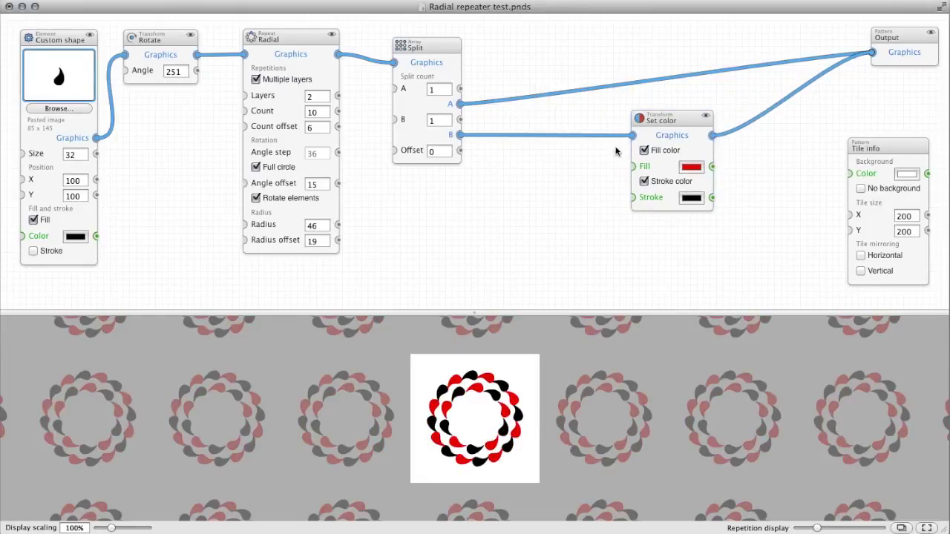
click(512, 135)
mouse_move(708, 250)
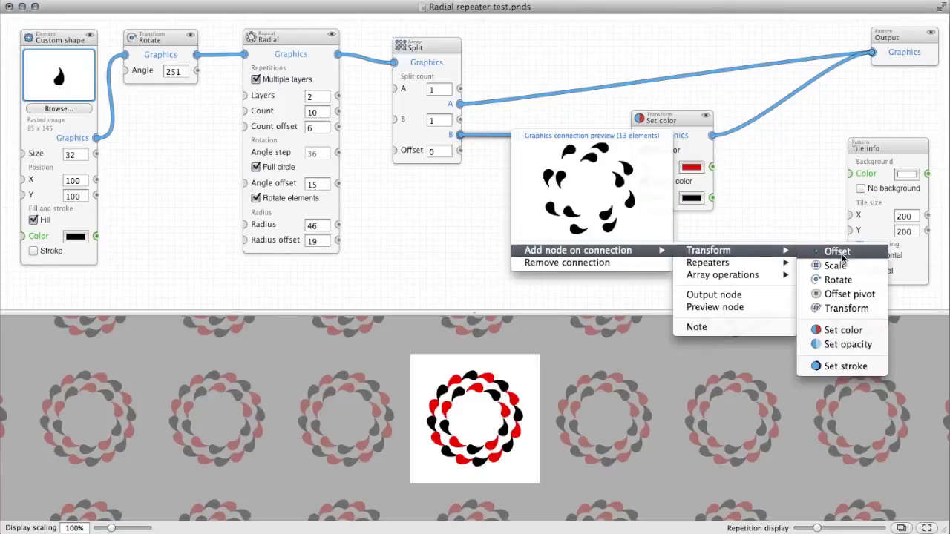
- Insert a uniform Scale node on Split B, trying scales of 0.73 and 1.27
click(844, 266)
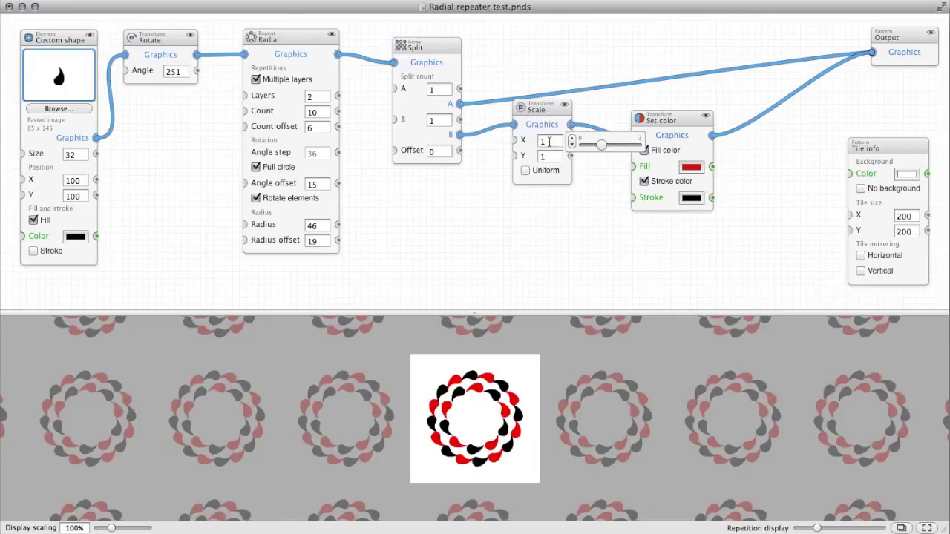
click(525, 170)
drag(606, 146, 596, 149)
drag(537, 115, 530, 127)
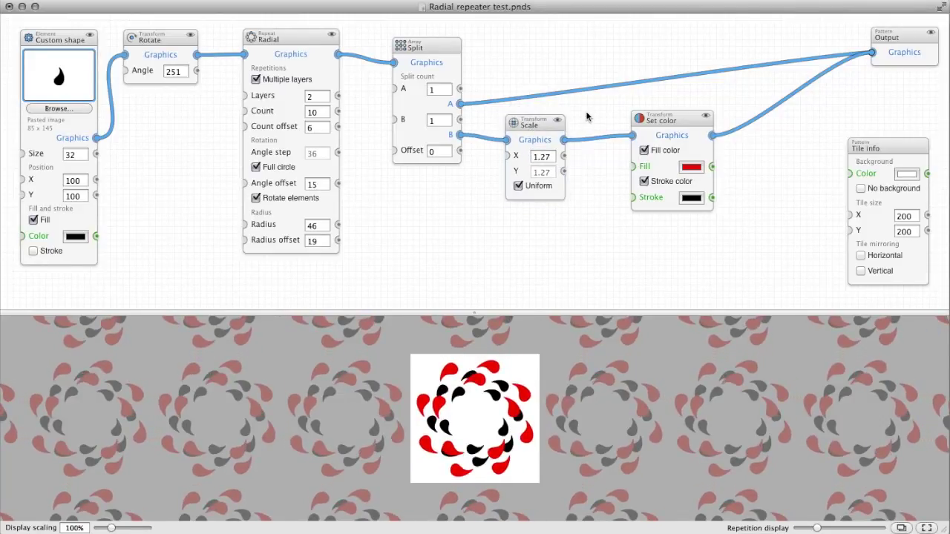
- Disable and delete the Scale node, wiring Split B directly into Set color
click(557, 119)
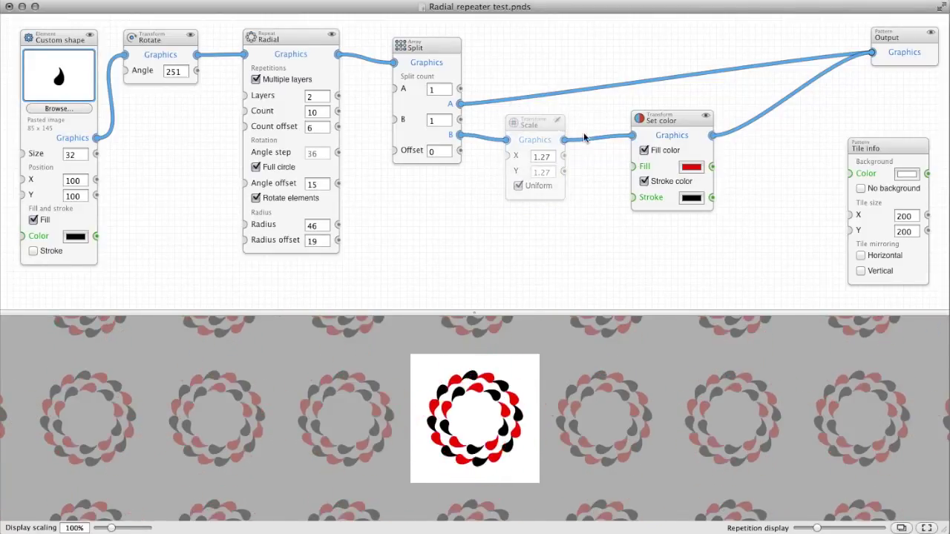
click(514, 122)
drag(657, 121, 532, 128)
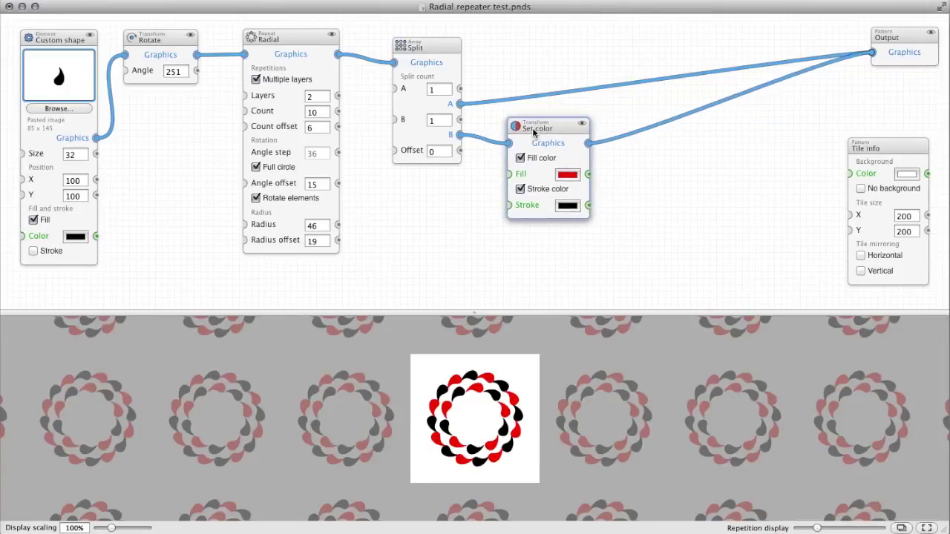
right_click(657, 123)
mouse_move(725, 243)
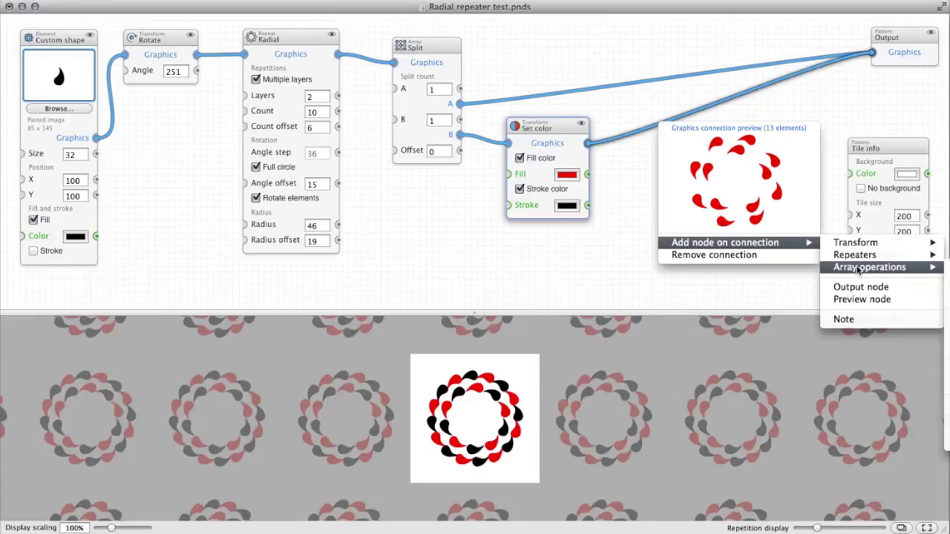
click(568, 110)
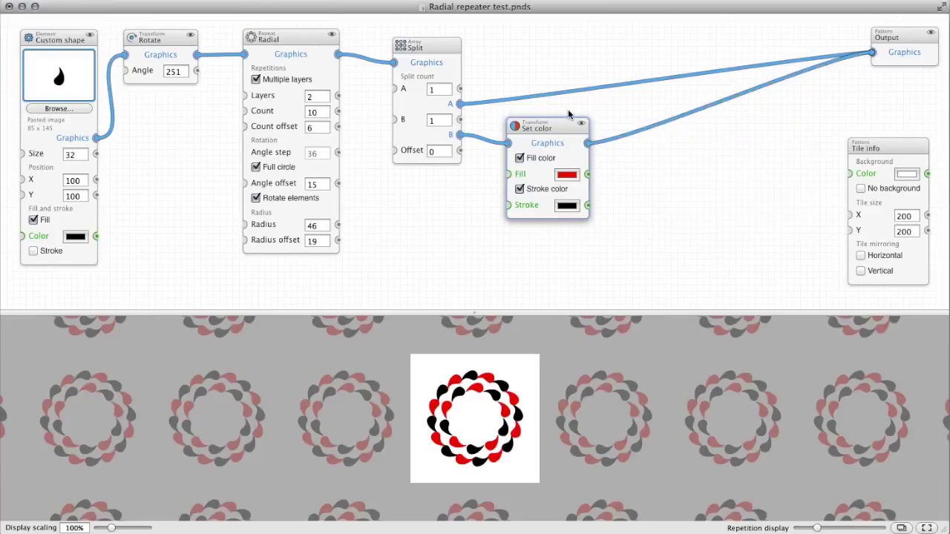
- Add an array Transform after Set color with uniform scale 0.6
right_click(599, 142)
mouse_move(668, 259)
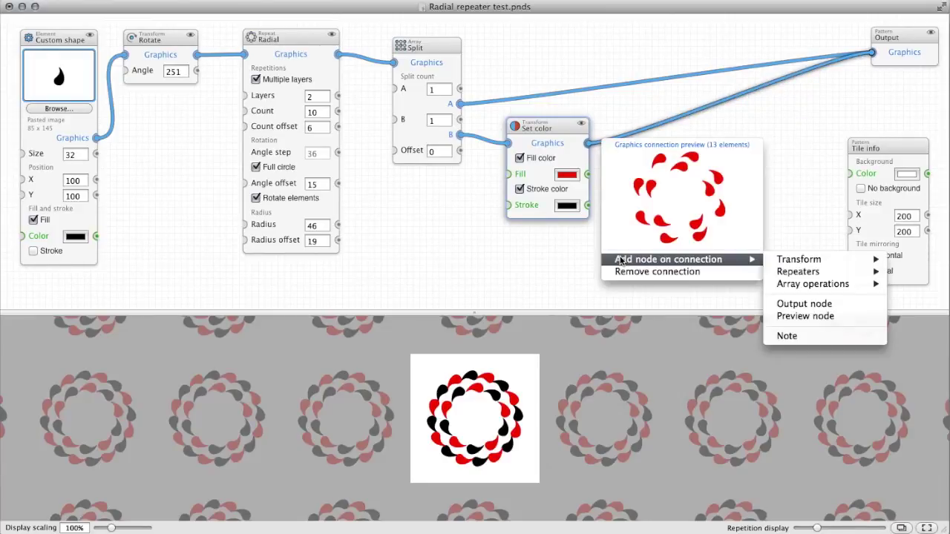
mouse_move(813, 284)
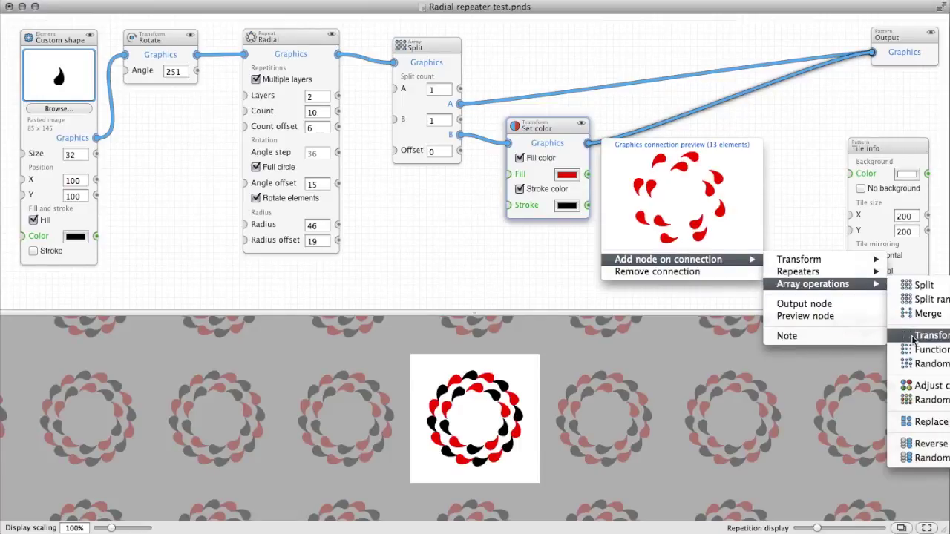
click(921, 335)
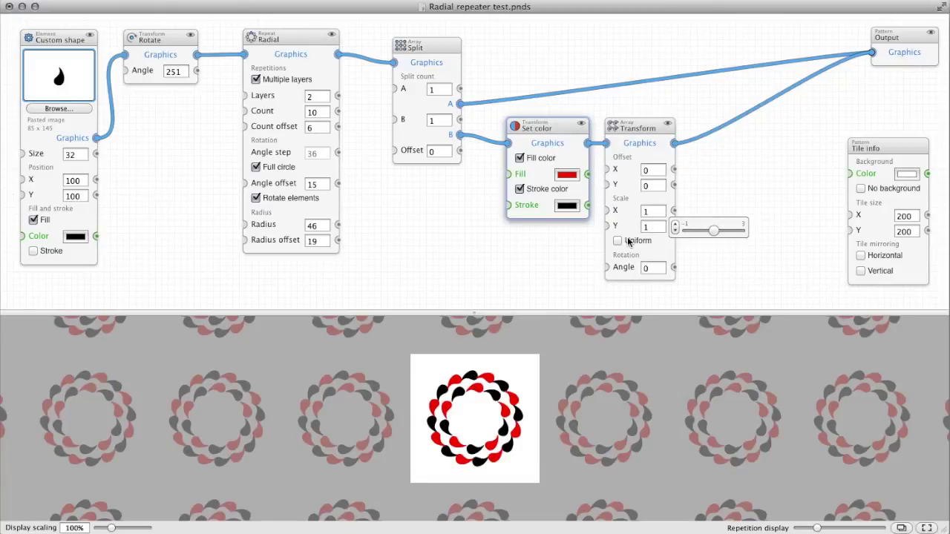
click(634, 241)
click(651, 211)
drag(713, 215, 708, 216)
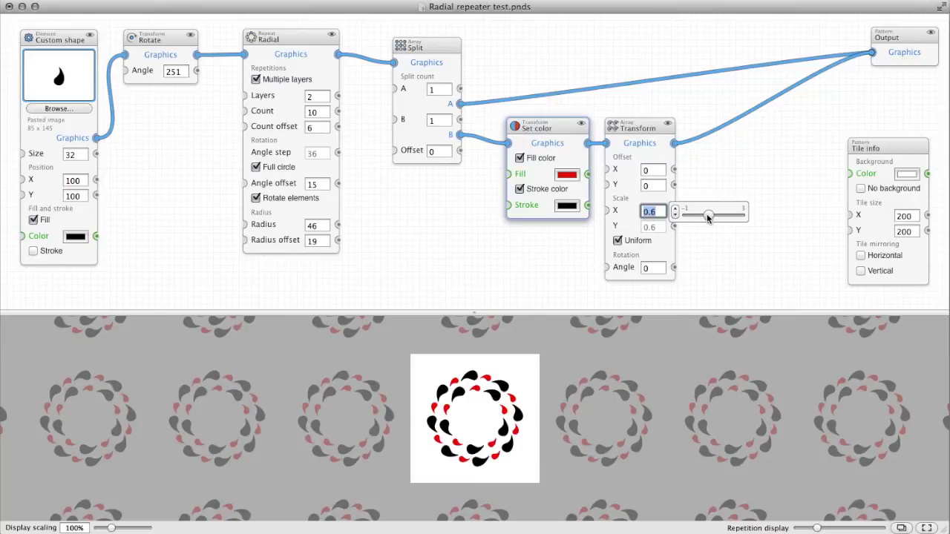
click(731, 272)
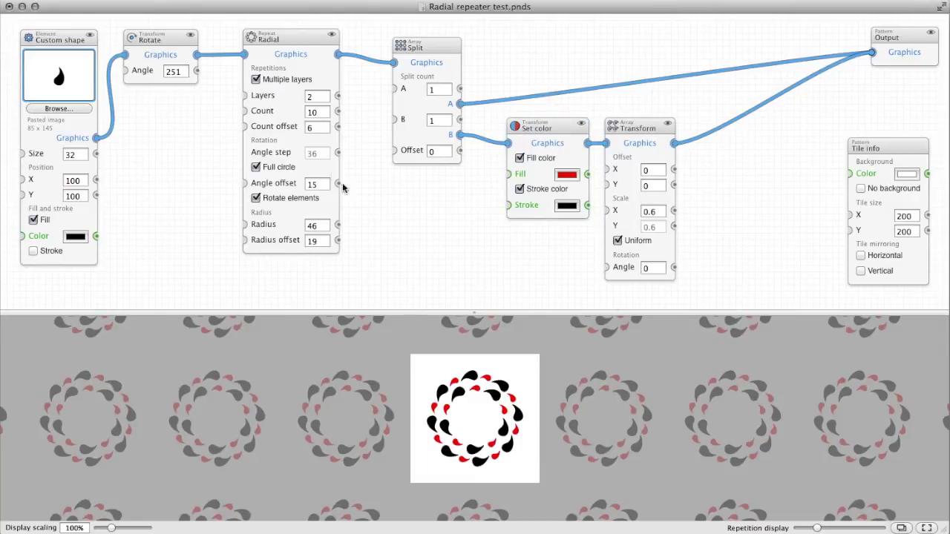
click(317, 111)
- Set Radial to 3 layers of 12, radius 30, radius offset 13, and teardrop size 20
mouse_move(326, 112)
mouse_down()
mouse_move(339, 112)
mouse_move(339, 96)
mouse_up()
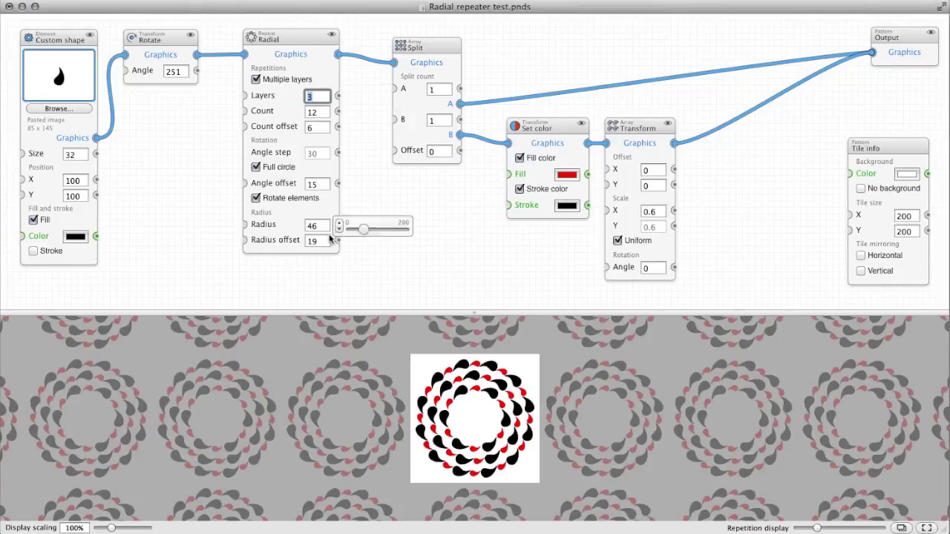
drag(362, 229, 357, 231)
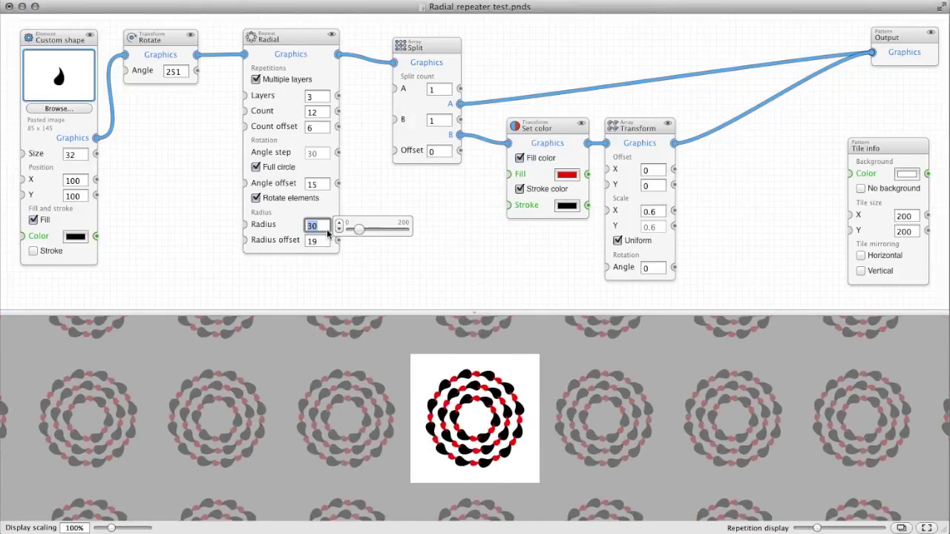
drag(116, 161, 114, 160)
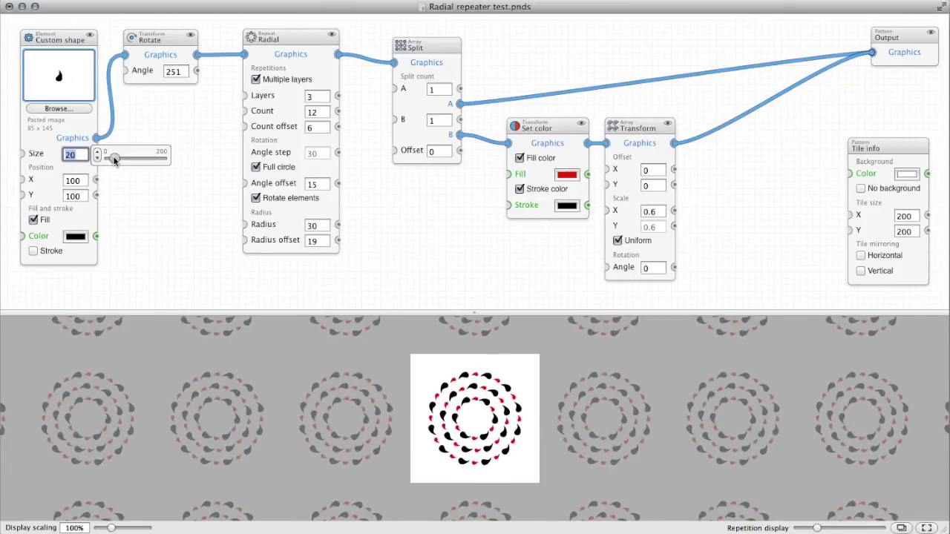
mouse_move(317, 240)
drag(359, 245, 355, 245)
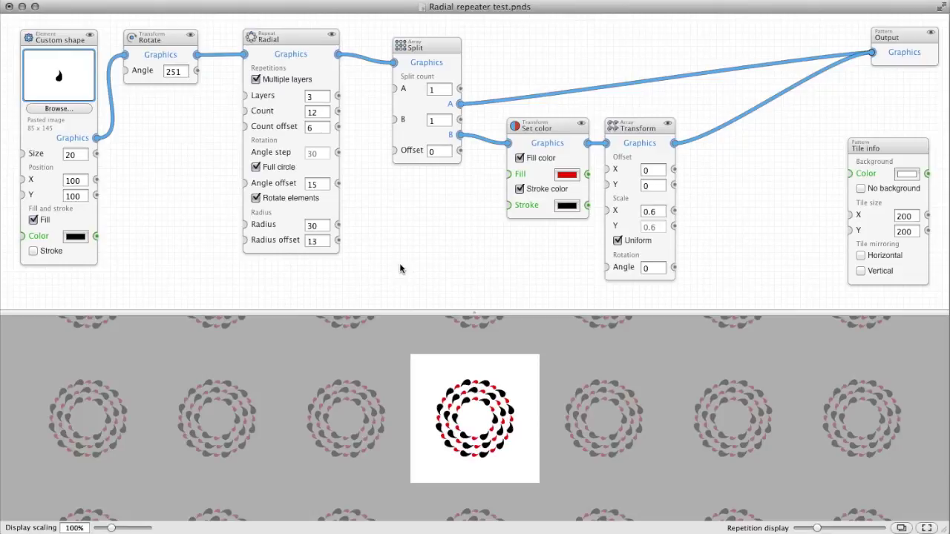
key(super+Tab)
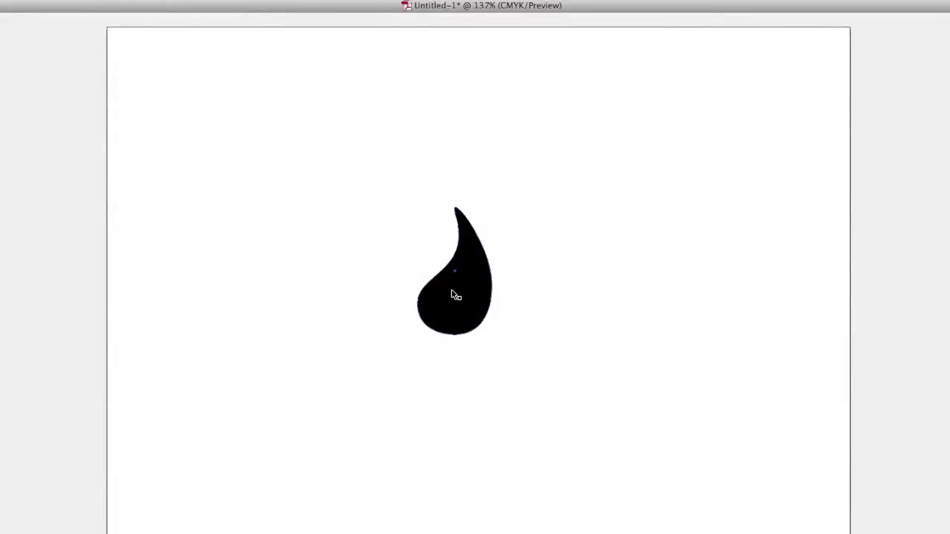
- Move the single teardrop to the page's left edge and paste the ring pattern as vectors
drag(462, 299, 77, 287)
click(381, 313)
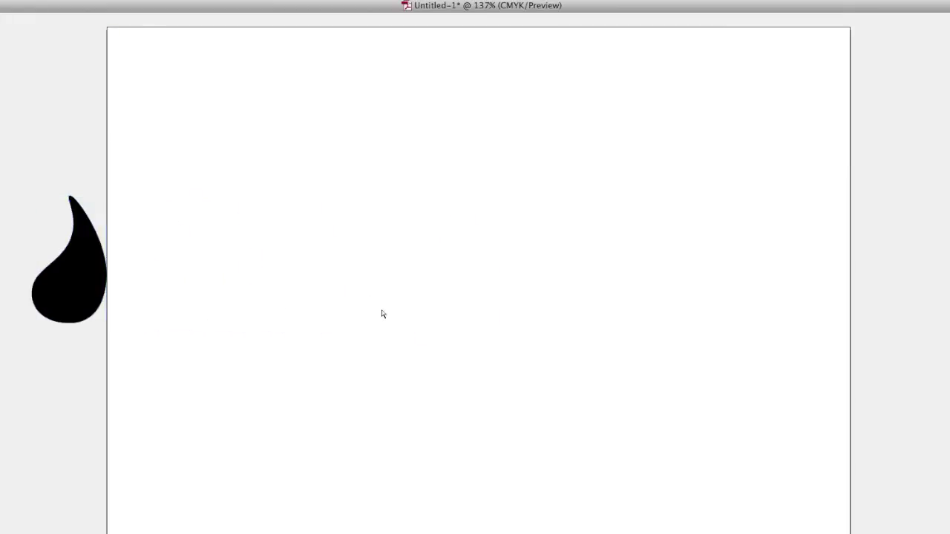
key(super+v)
click(768, 260)
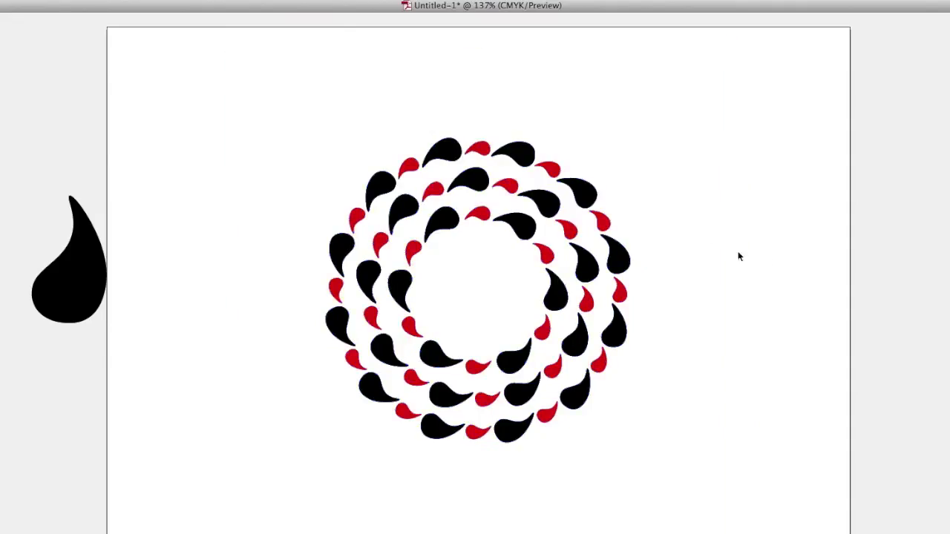
- Inspect the pasted pattern by selecting a black drop and a red outer-ring drop
click(531, 221)
click(350, 224)
click(209, 207)
key(super+Tab)
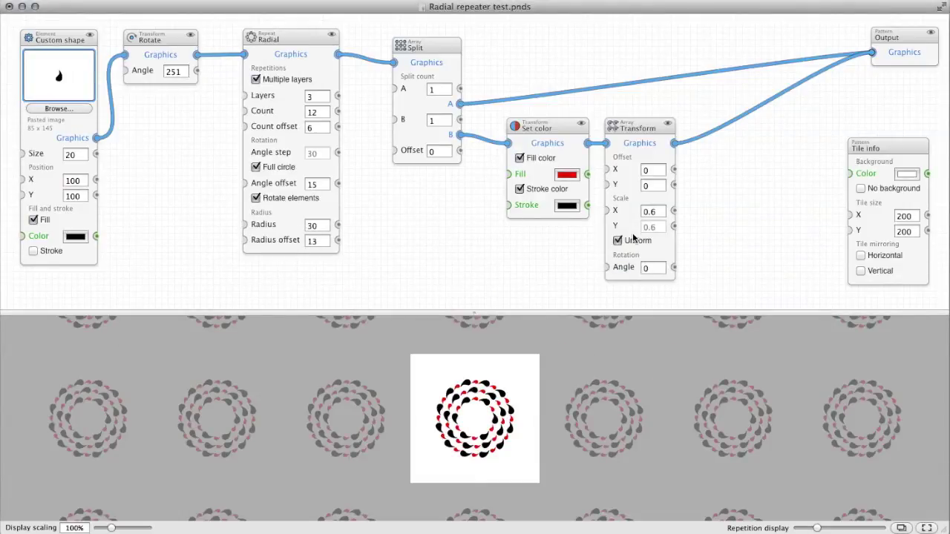
- Rotate the small teardrops 88°, fill them blue, and turn on No background for the tile
click(651, 272)
drag(685, 272, 702, 275)
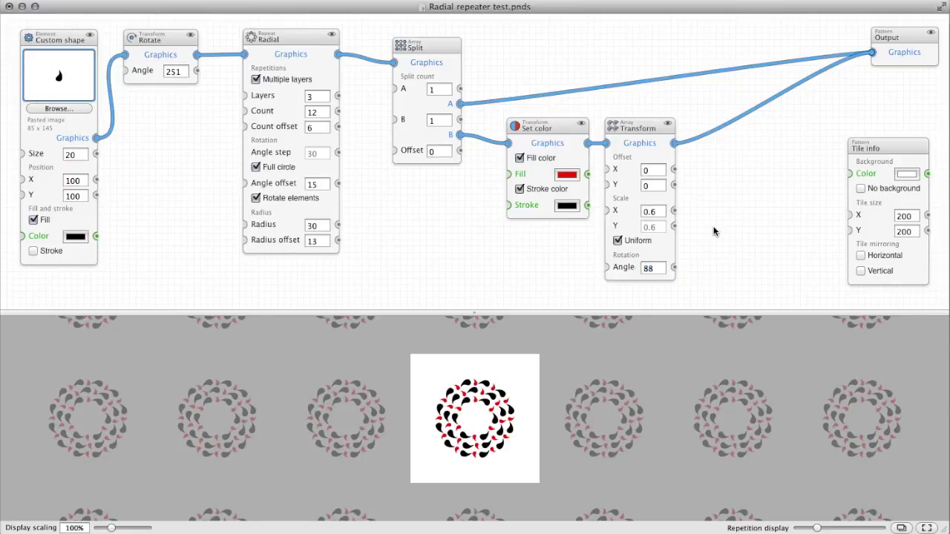
click(566, 176)
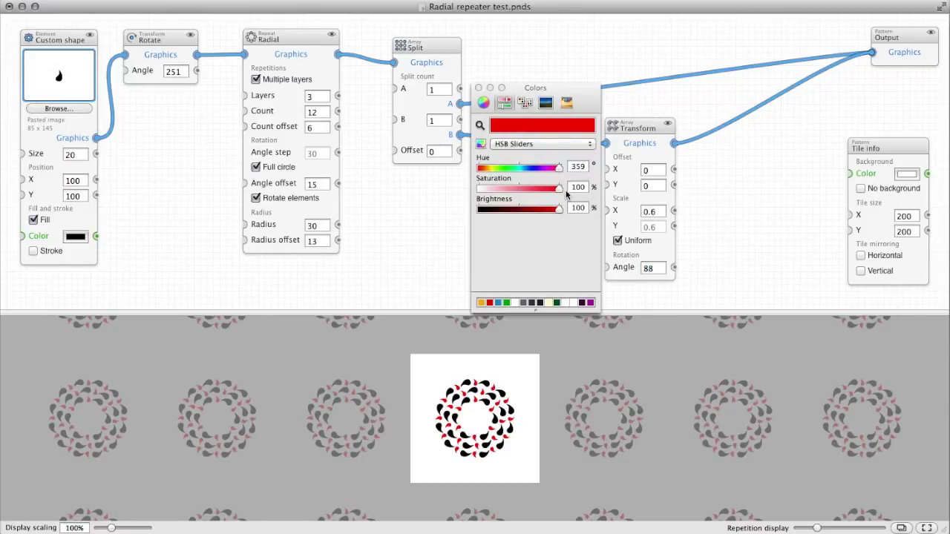
click(533, 169)
drag(533, 172, 528, 176)
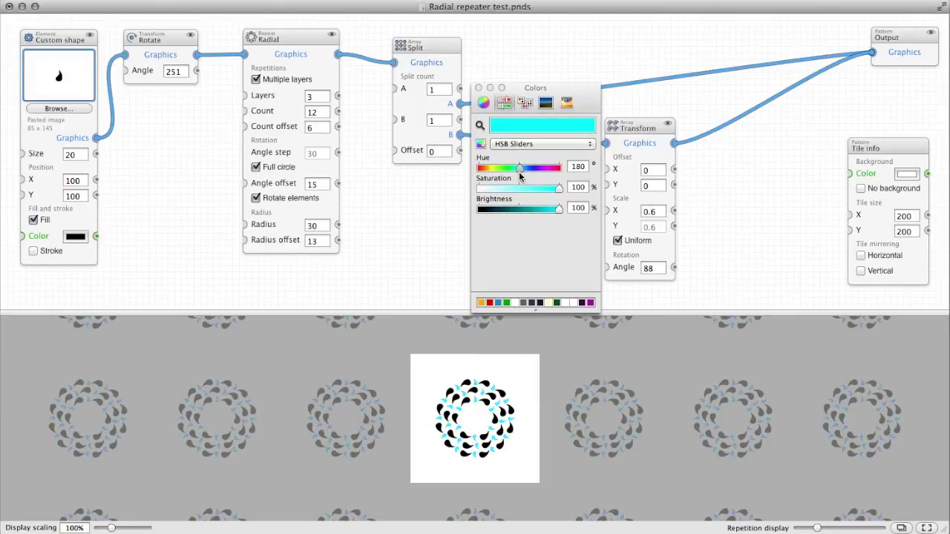
click(409, 231)
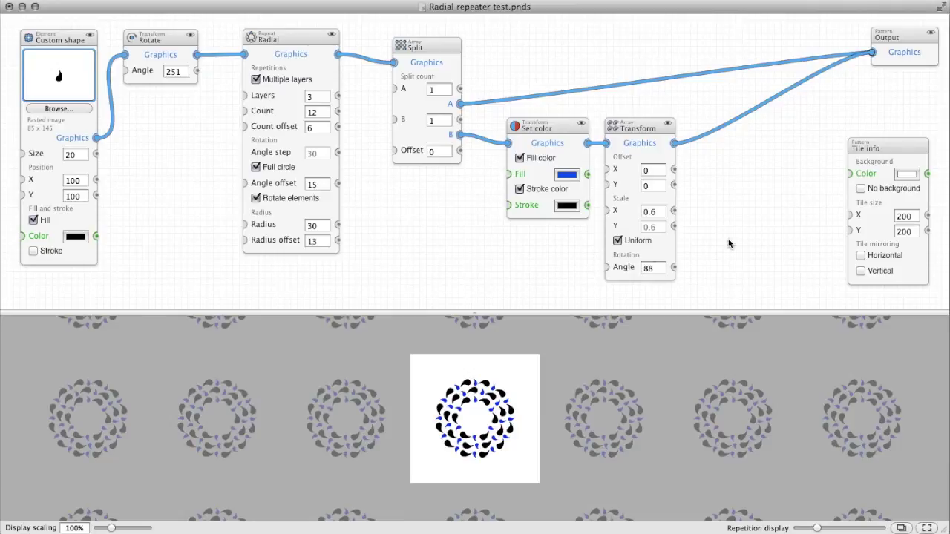
click(888, 191)
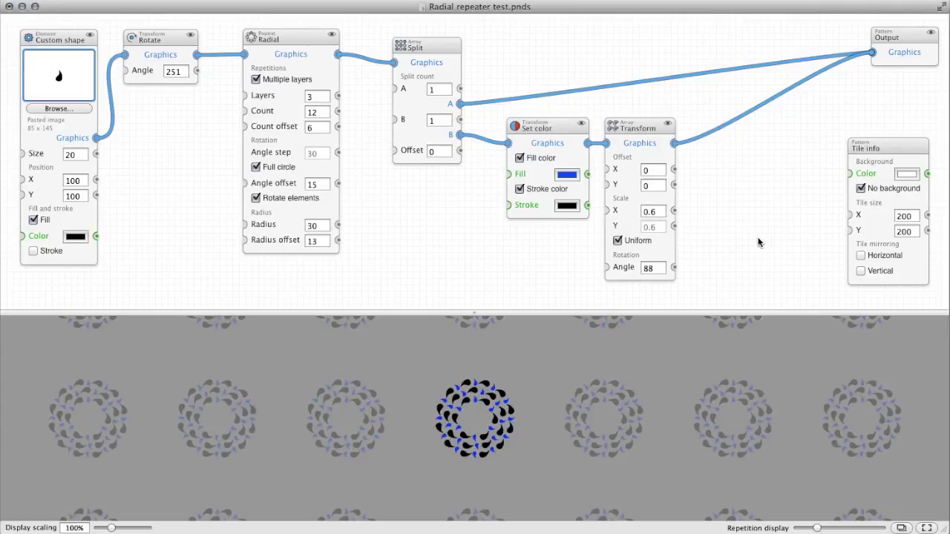
key(super+Tab)
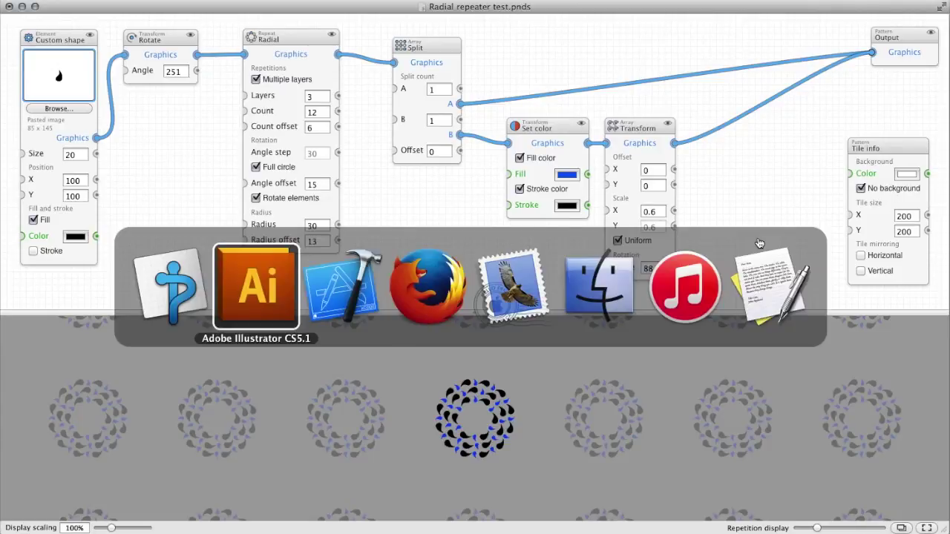
- Select and delete the old red-and-black ring pattern from the page
drag(179, 89, 647, 478)
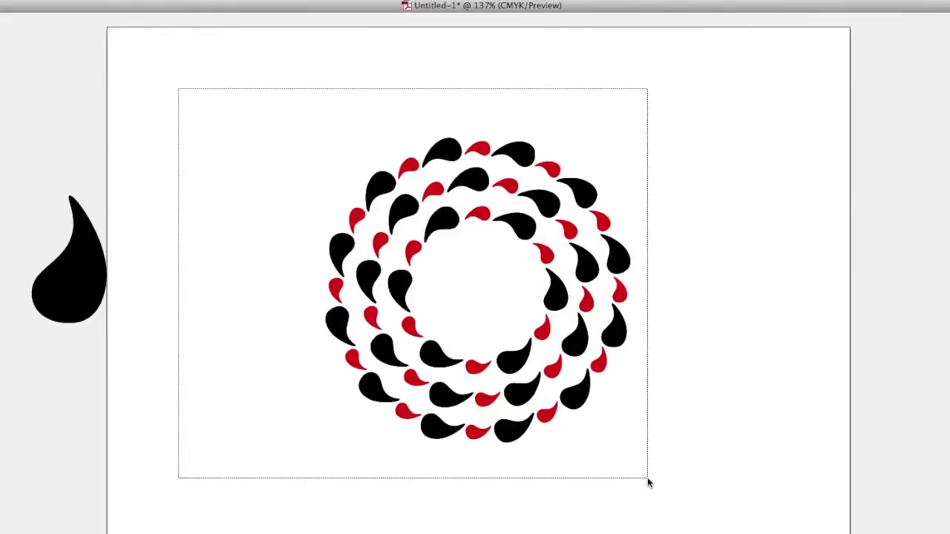
key(Delete)
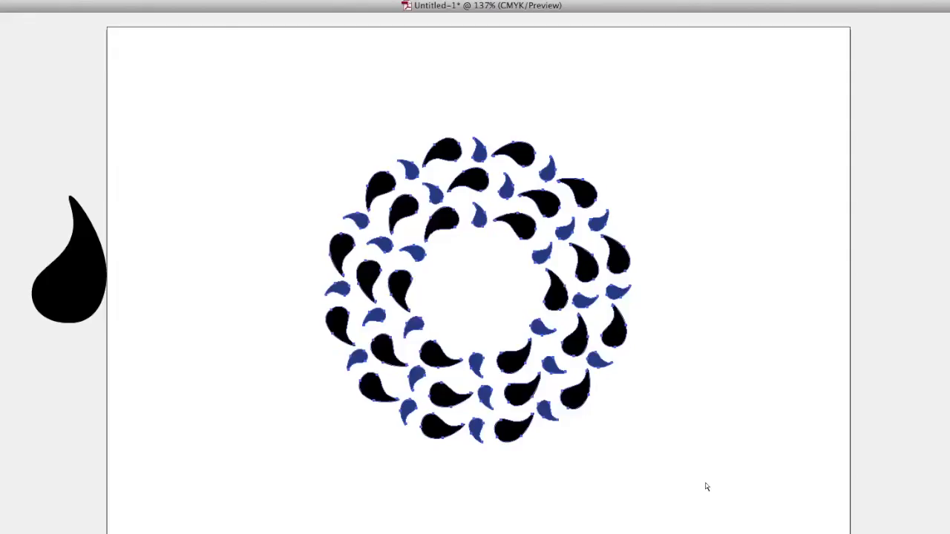